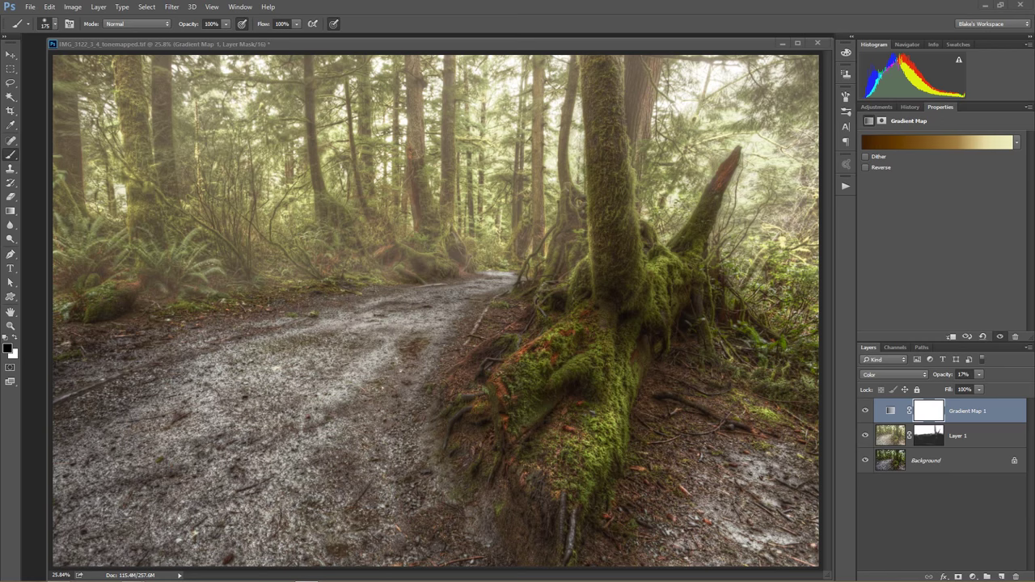
Compare the aerial sunset photo before and after edits, and open the Lens Corrections panel
{"action": "left_click", "coordinate": [865, 461], "text": "alt"}
{"action": "left_click", "coordinate": [865, 461], "text": "alt"}
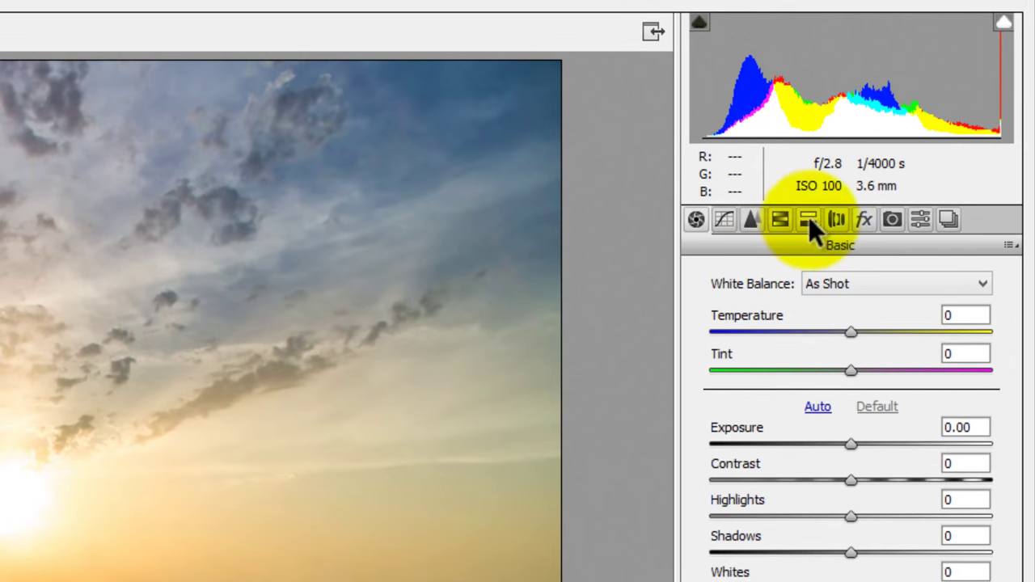
{"action": "left_click", "coordinate": [836, 220]}
Open the fx Effects panel, where Dehaze, Grain and Post Crop Vignetting are at 0
{"action": "left_click", "coordinate": [863, 224]}
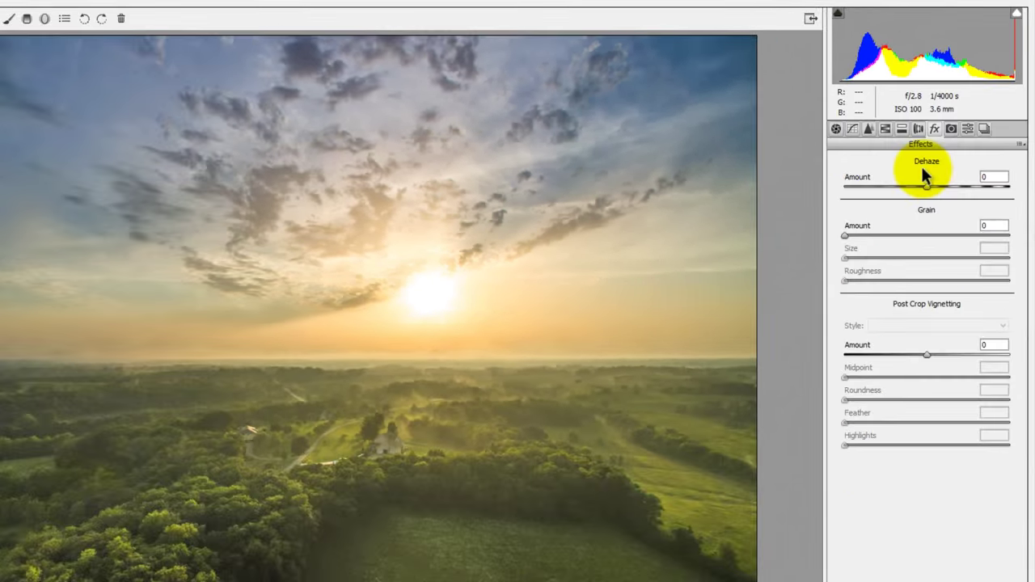
Set Dehaze on DJI_0185 - Copy to +100 after trying lower values and previewing the original
{"action": "left_click", "coordinate": [931, 186]}
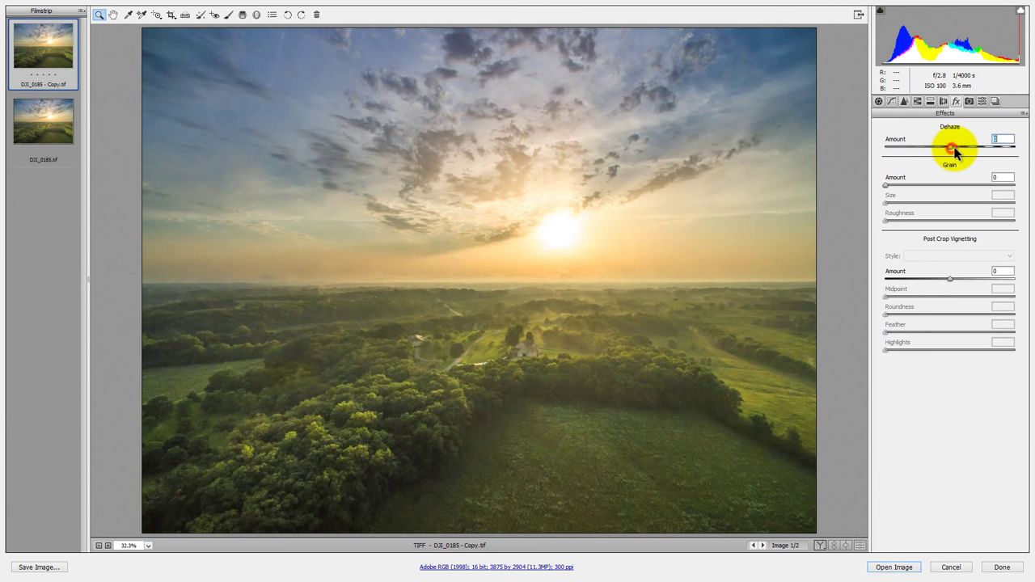
{"action": "left_click_drag", "start_coordinate": [954, 152], "coordinate": [1016, 144]}
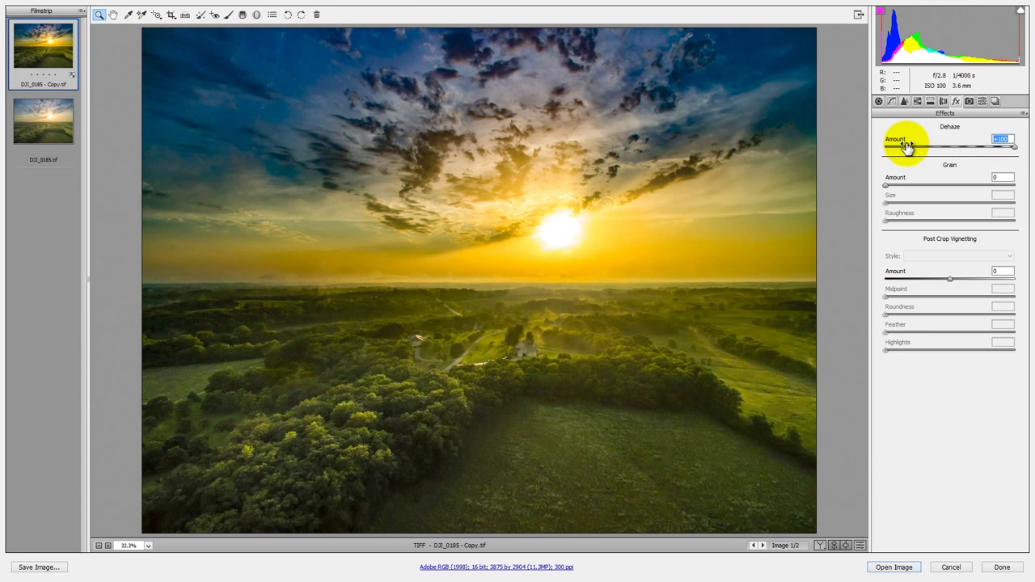
{"action": "left_click_drag", "start_coordinate": [1011, 148], "coordinate": [856, 159]}
{"action": "key", "text": "p"}
{"action": "key", "text": "p"}
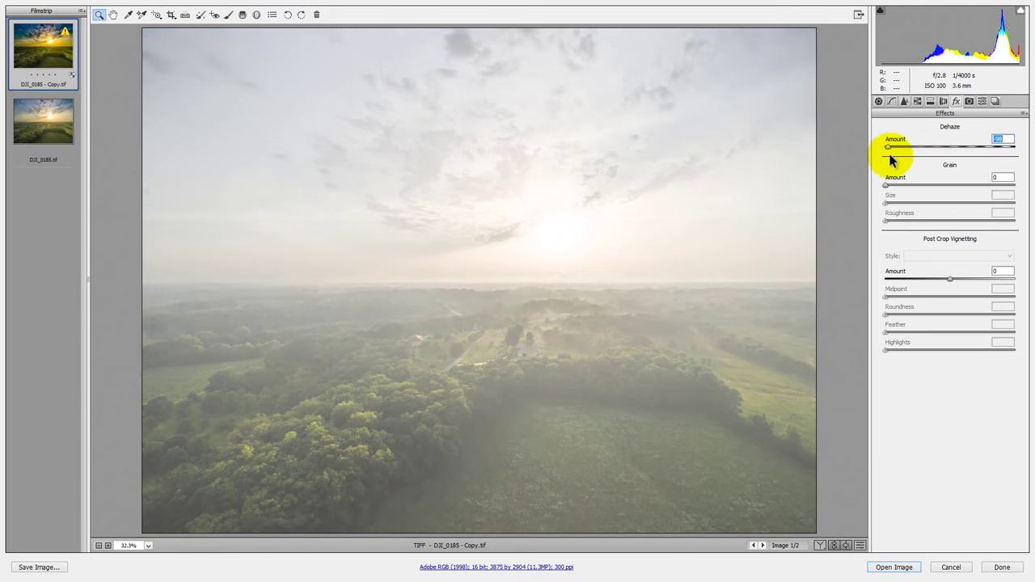
{"action": "left_click_drag", "start_coordinate": [887, 151], "coordinate": [1012, 151]}
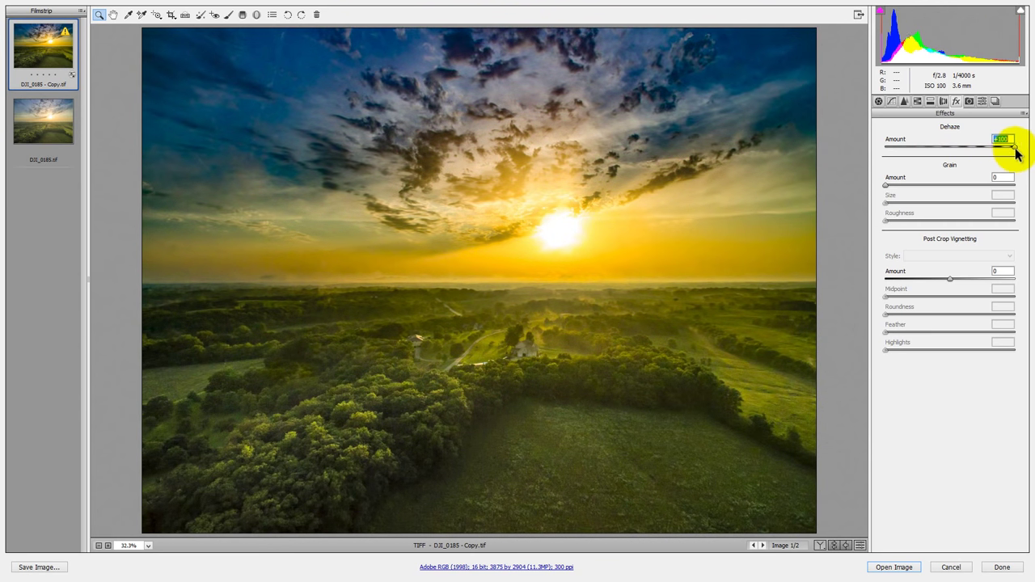
Raise Contrast on DJI_0185.tif to +100 and compare it against the dehazed copy
{"action": "left_click", "coordinate": [71, 127]}
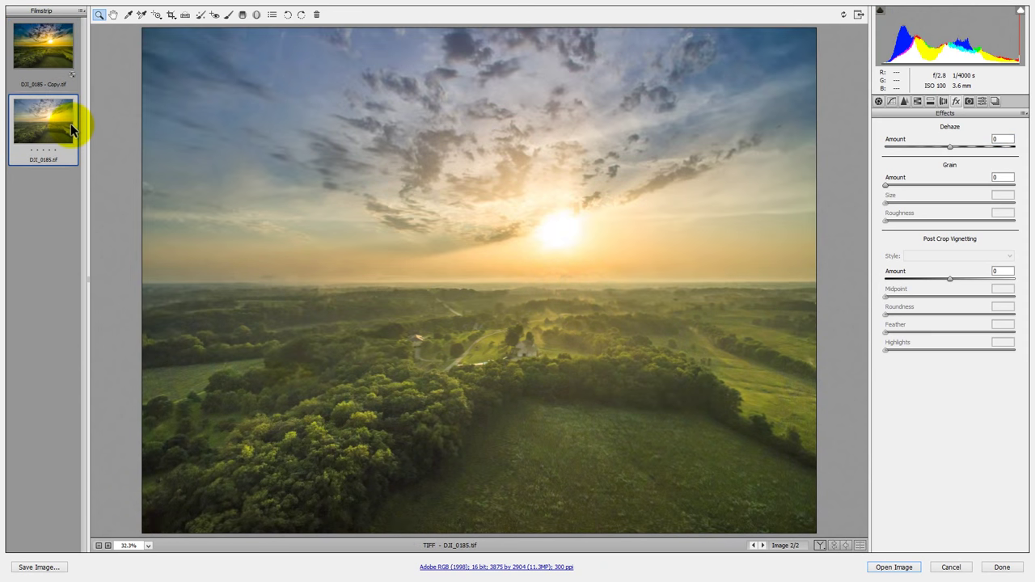
{"action": "left_click", "coordinate": [879, 101]}
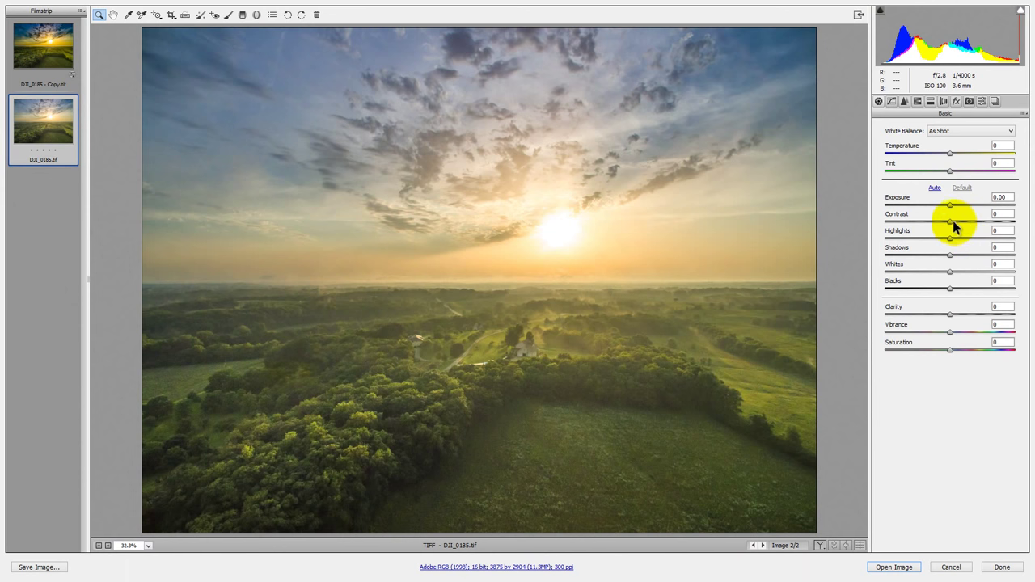
{"action": "left_click_drag", "start_coordinate": [953, 221], "coordinate": [1017, 222]}
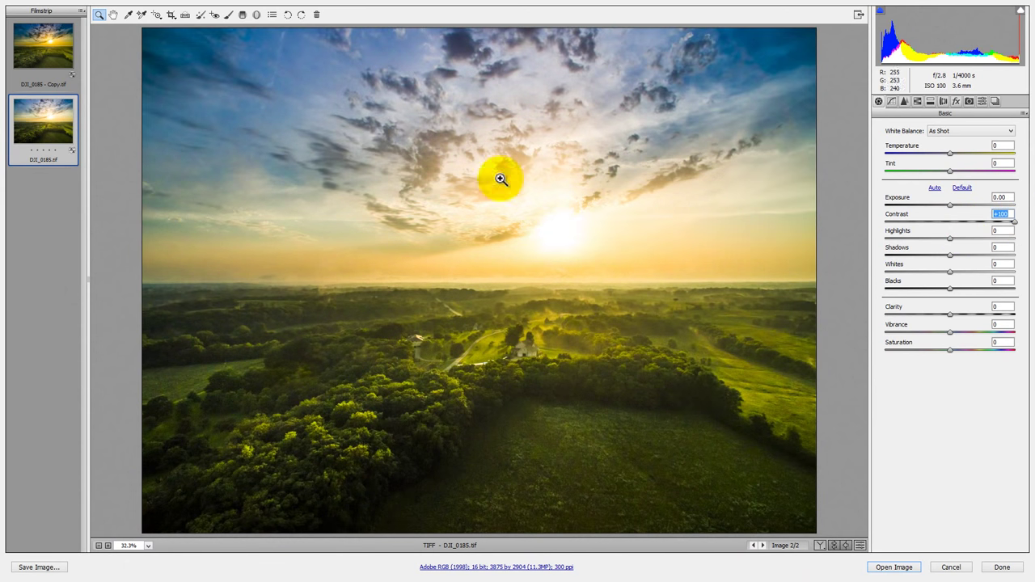
{"action": "left_click", "coordinate": [49, 53]}
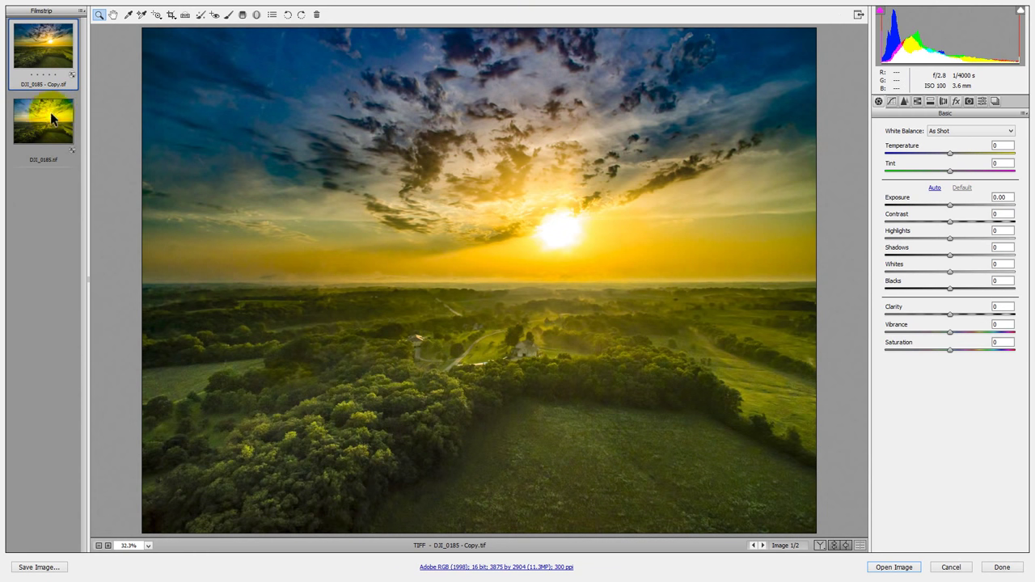
{"action": "left_click", "coordinate": [50, 117]}
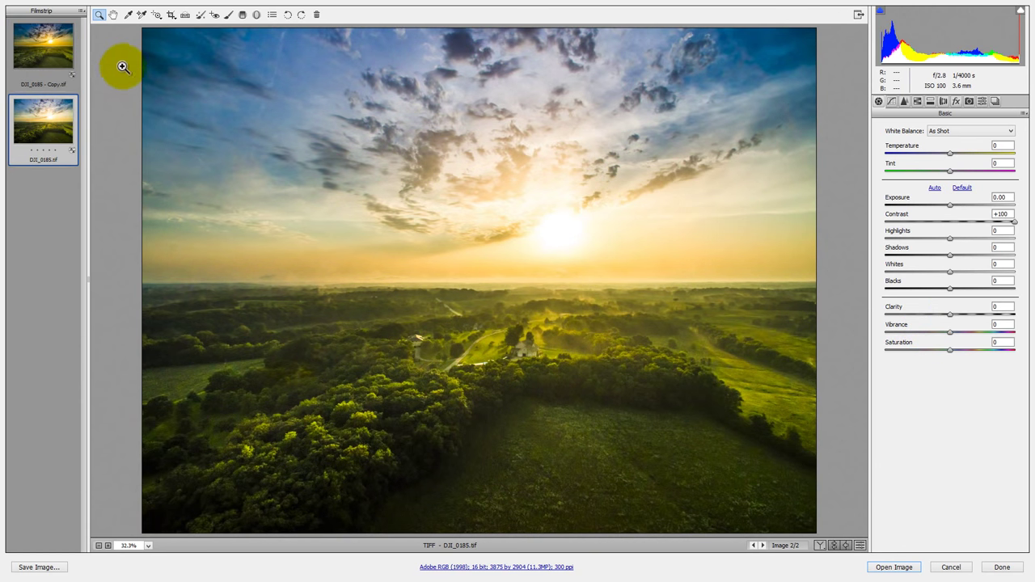
{"action": "left_click", "coordinate": [48, 49]}
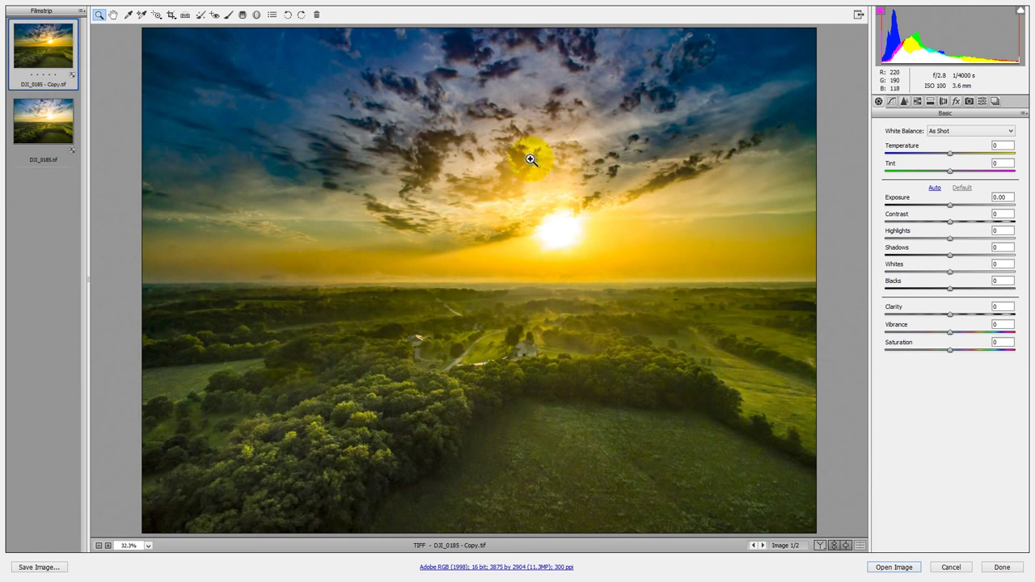
{"action": "left_click", "coordinate": [37, 105]}
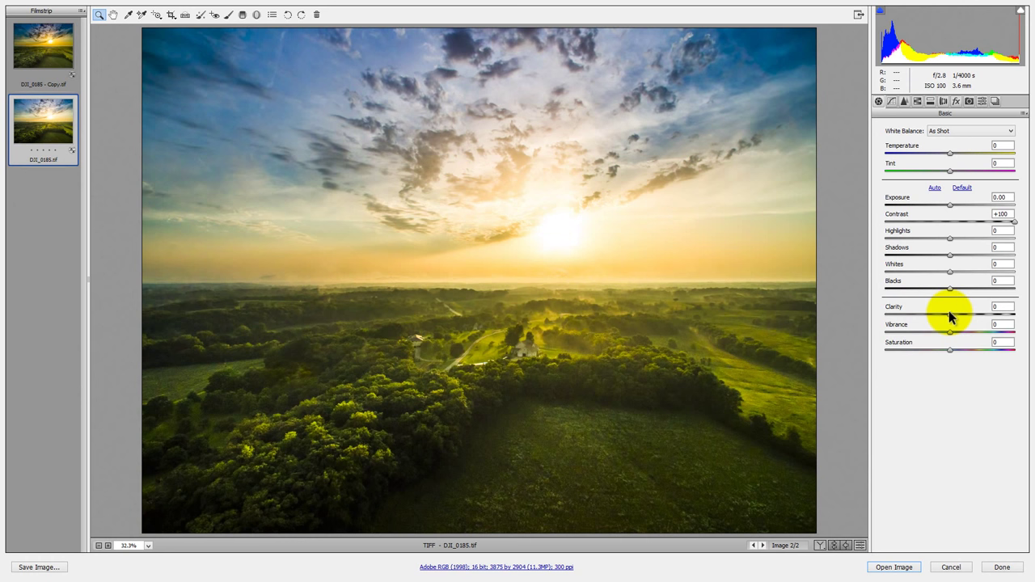
Raise Clarity on DJI_0185.tif to +100 and compare with the dehazed copy
{"action": "left_click_drag", "start_coordinate": [951, 316], "coordinate": [1024, 317]}
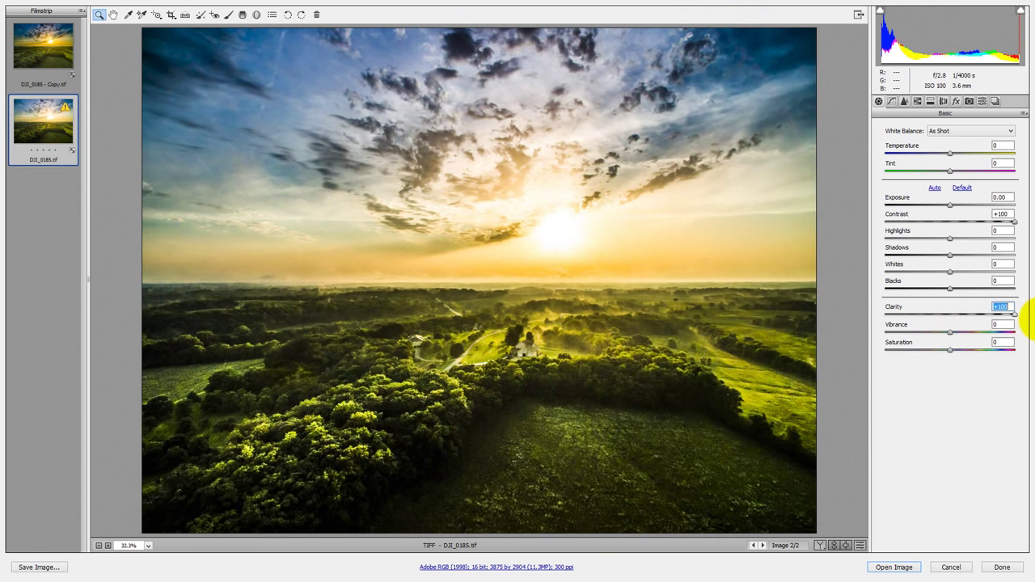
{"action": "left_click", "coordinate": [44, 42]}
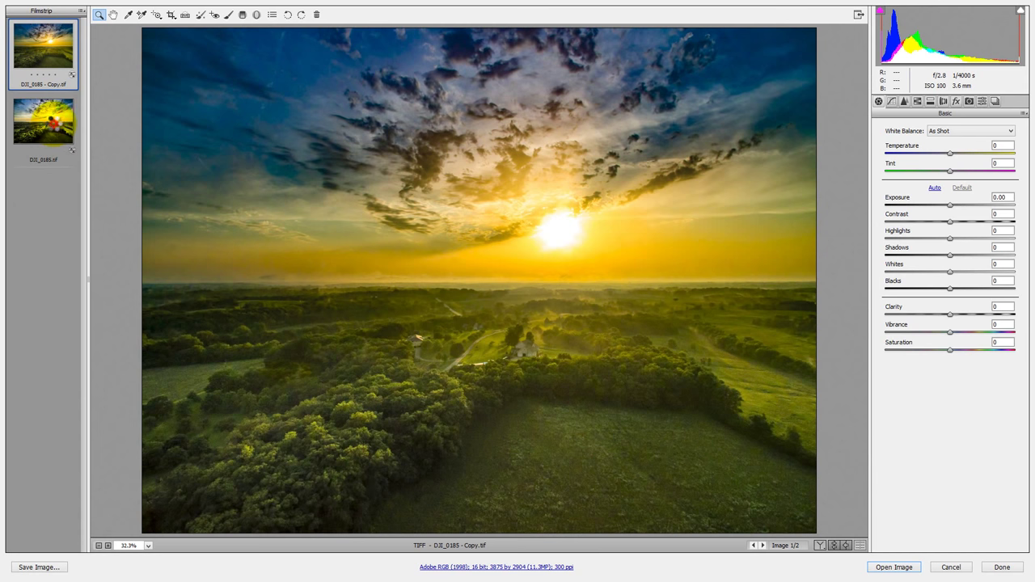
{"action": "left_click", "coordinate": [53, 125]}
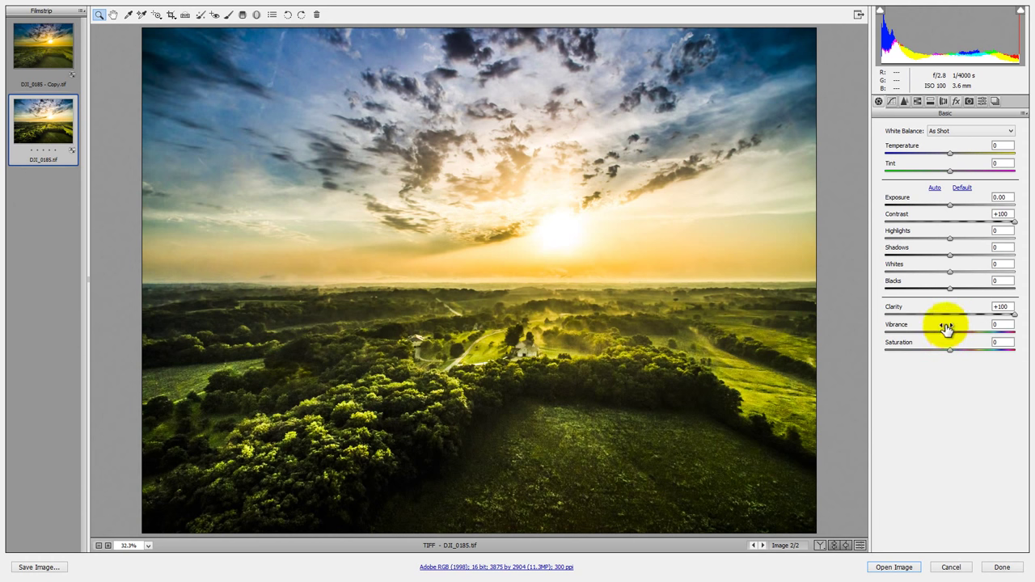
Set Vibrance on DJI_0185.tif to about +54, checking it against the dehazed copy
{"action": "left_click", "coordinate": [952, 334]}
{"action": "left_click_drag", "start_coordinate": [952, 334], "coordinate": [986, 332]}
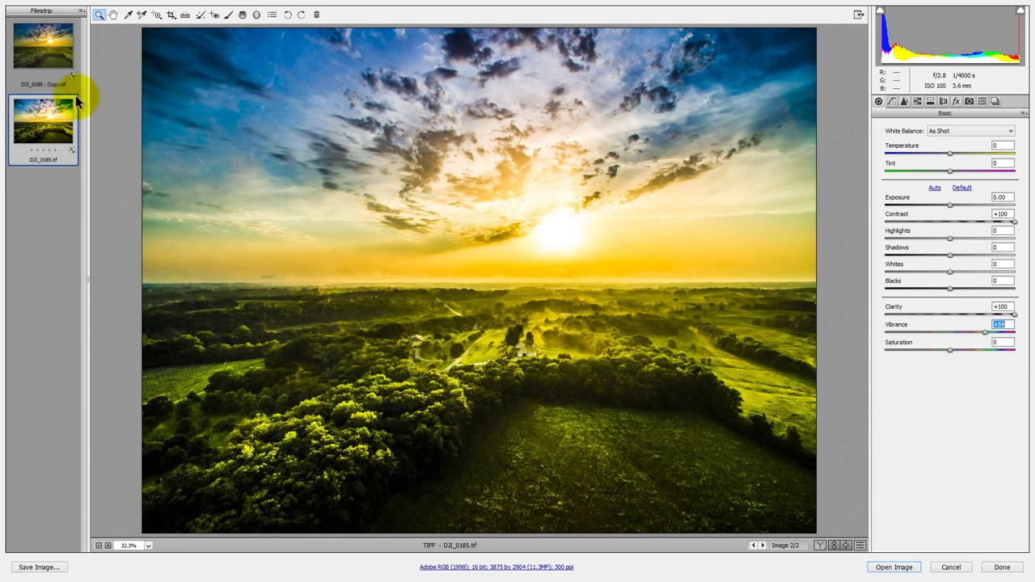
{"action": "left_click", "coordinate": [52, 71]}
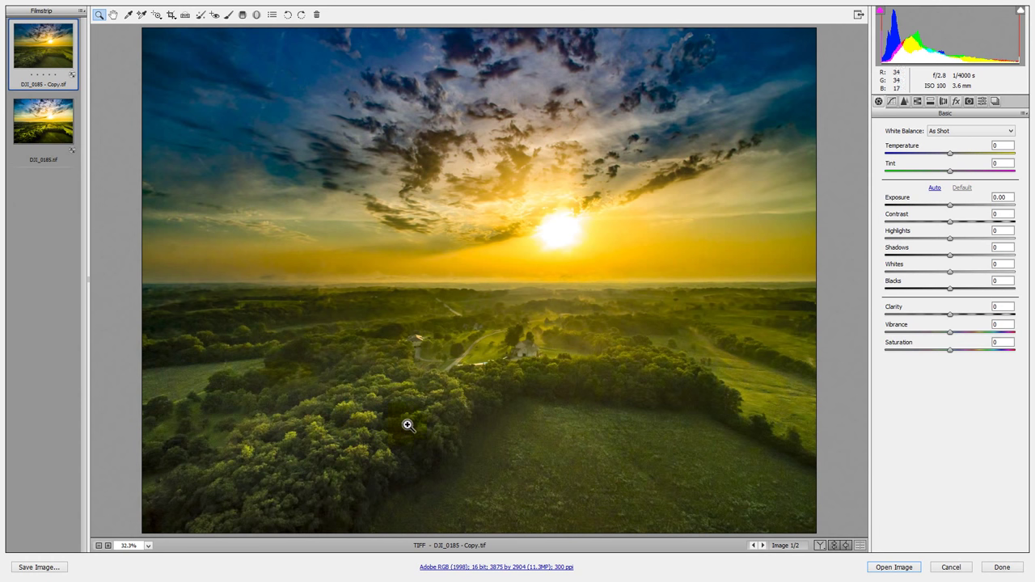
{"action": "left_click", "coordinate": [531, 433]}
{"action": "left_click", "coordinate": [73, 117]}
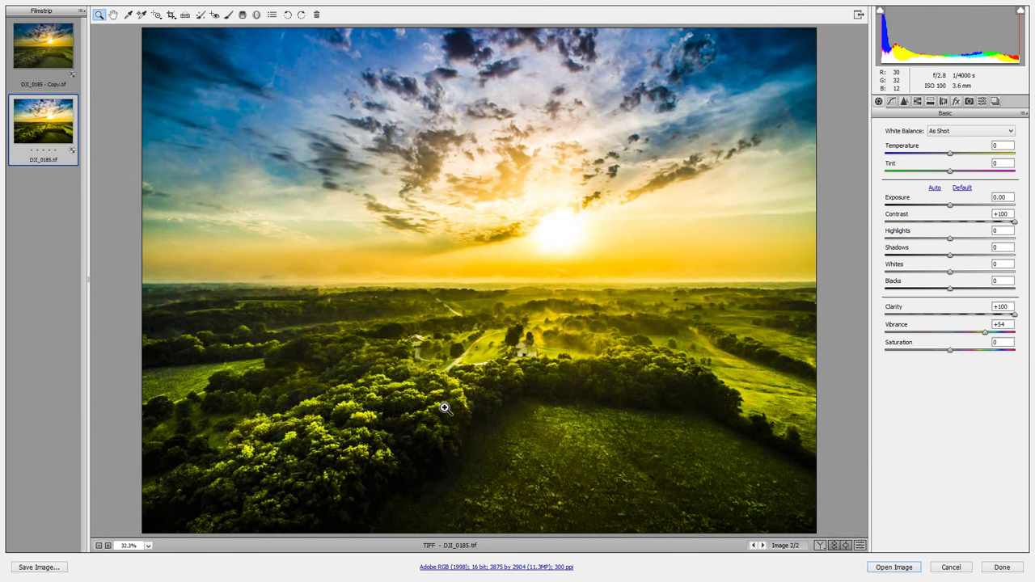
{"action": "left_click_drag", "start_coordinate": [825, 317], "coordinate": [957, 321]}
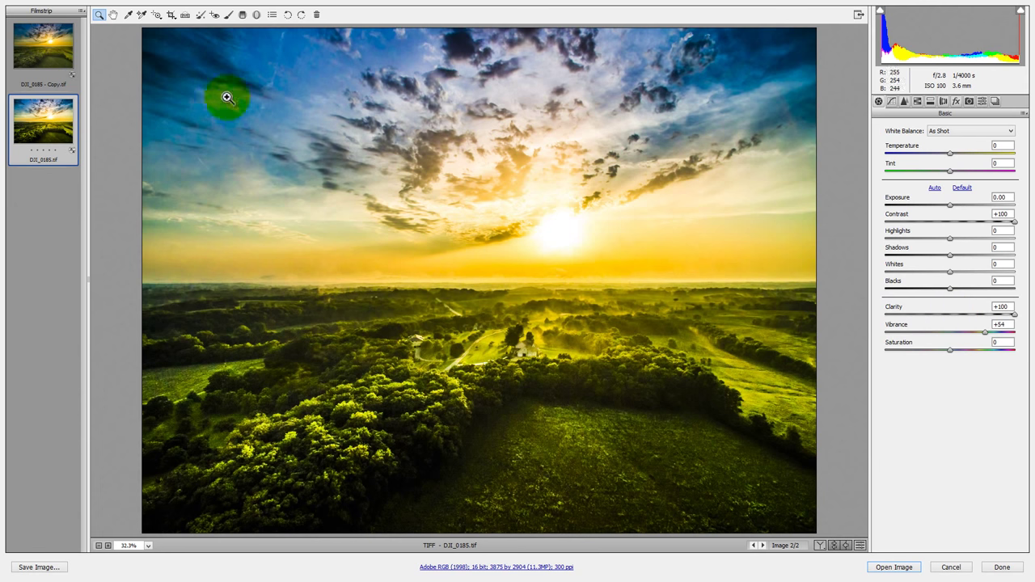
{"action": "left_click", "coordinate": [41, 44]}
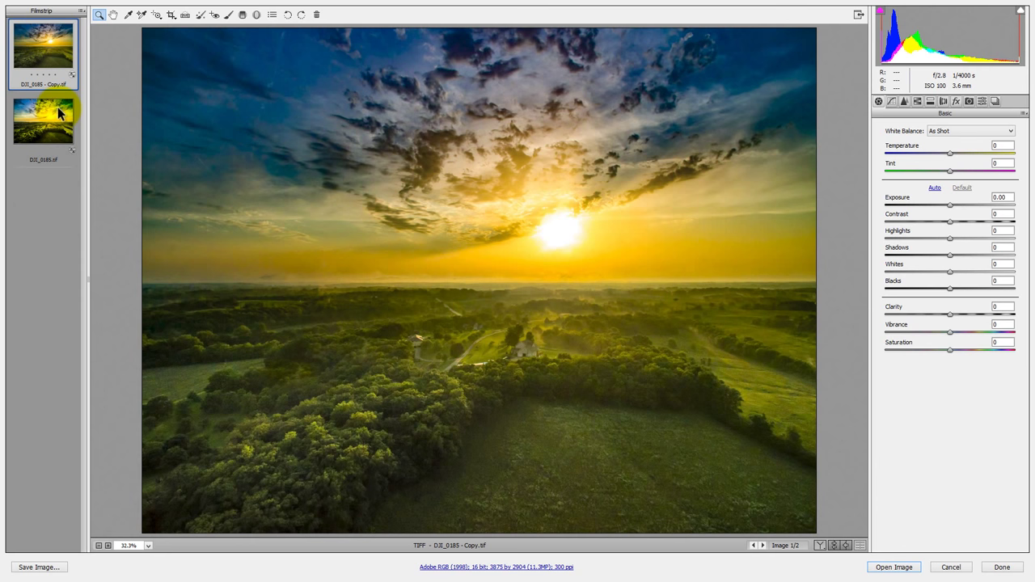
Lower Vibrance on DJI_0185.tif to -8 and compare with the dehazed copy
{"action": "left_click", "coordinate": [57, 107]}
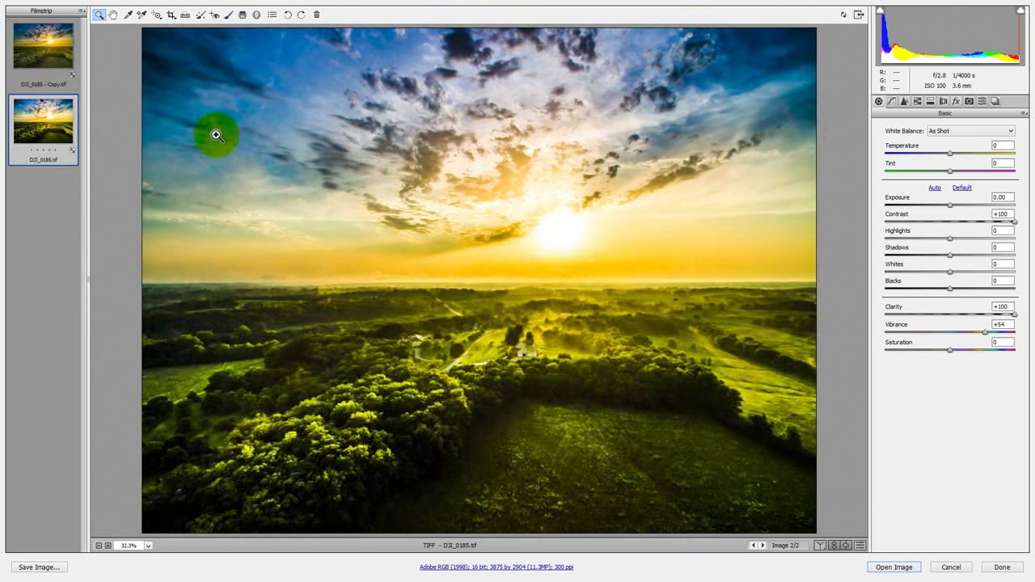
{"action": "left_click_drag", "start_coordinate": [985, 332], "coordinate": [943, 340]}
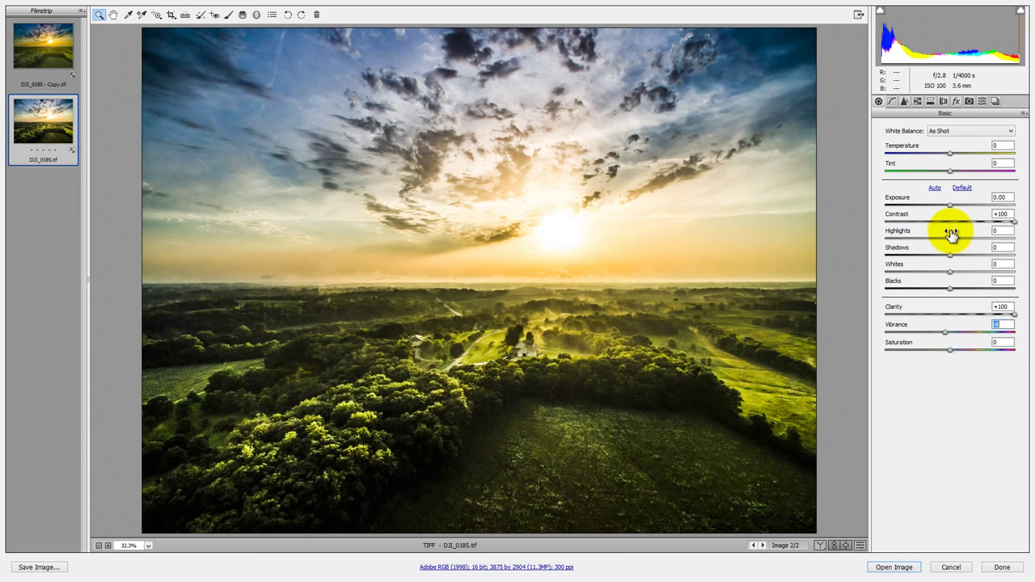
{"action": "left_click", "coordinate": [29, 44]}
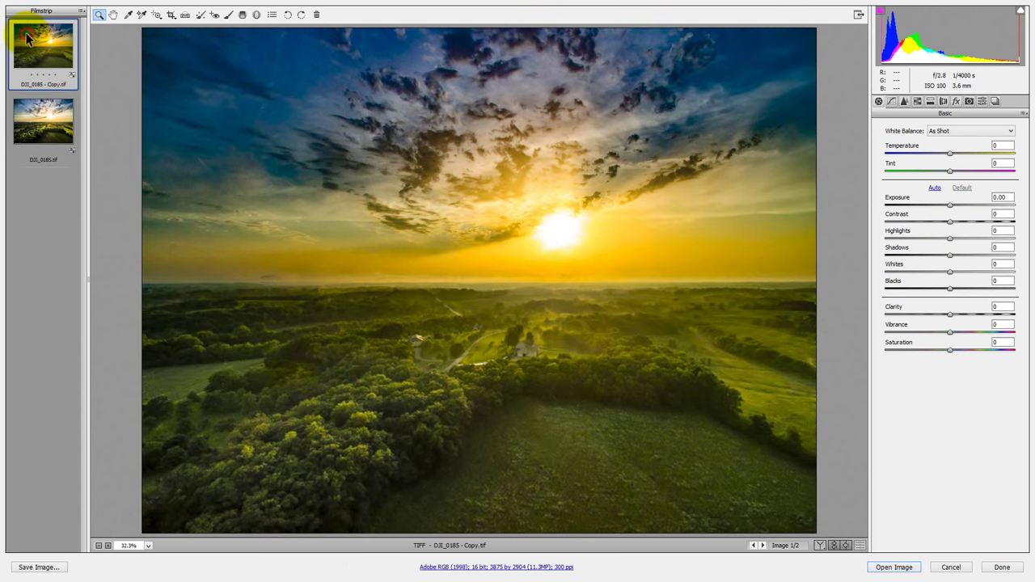
{"action": "left_click", "coordinate": [38, 115]}
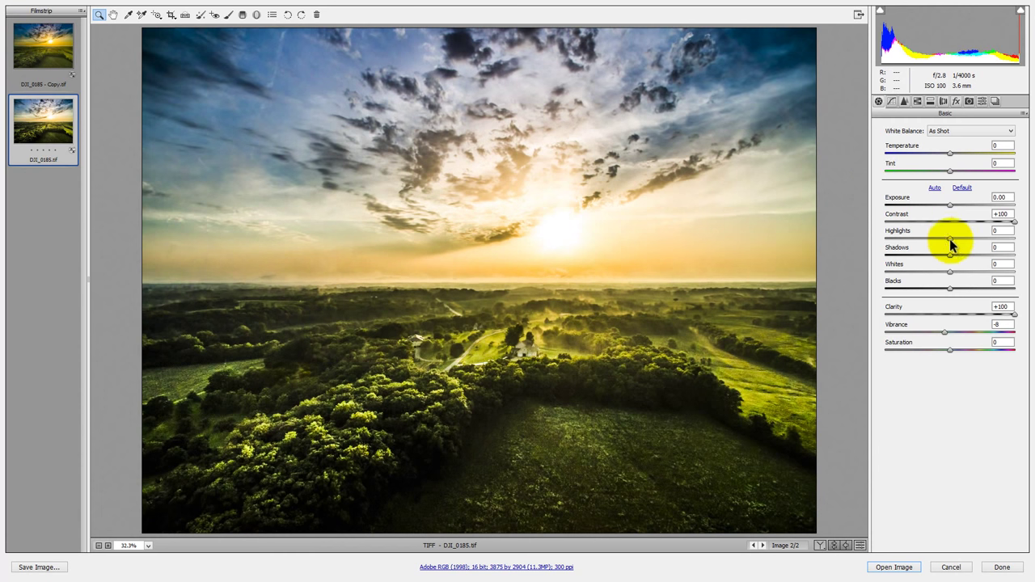
Set Highlights to -100 and Shadows to +100, then compare with the dehazed copy
{"action": "left_click_drag", "start_coordinate": [950, 239], "coordinate": [866, 245]}
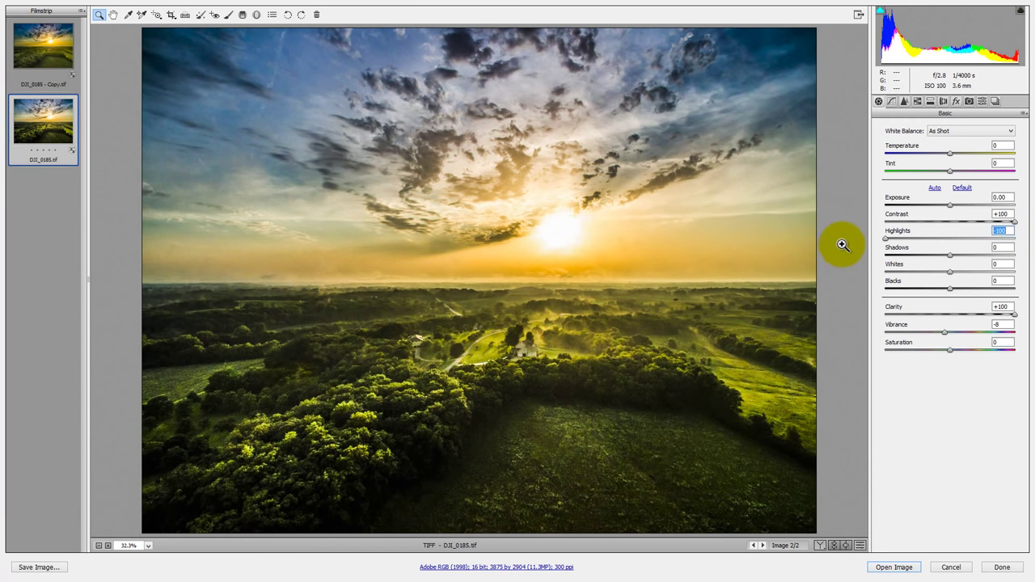
{"action": "left_click_drag", "start_coordinate": [952, 255], "coordinate": [1013, 259]}
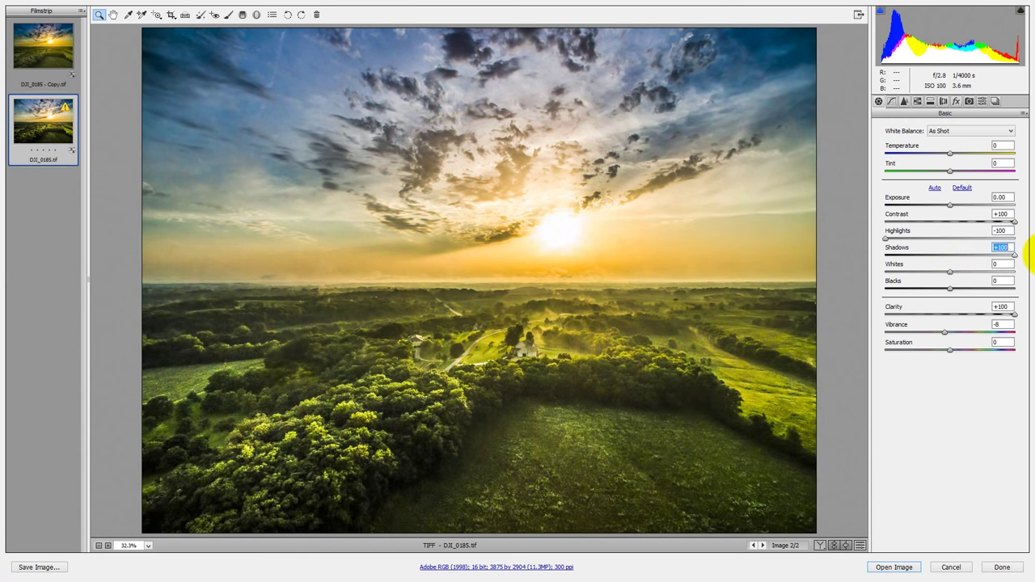
{"action": "left_click", "coordinate": [61, 55]}
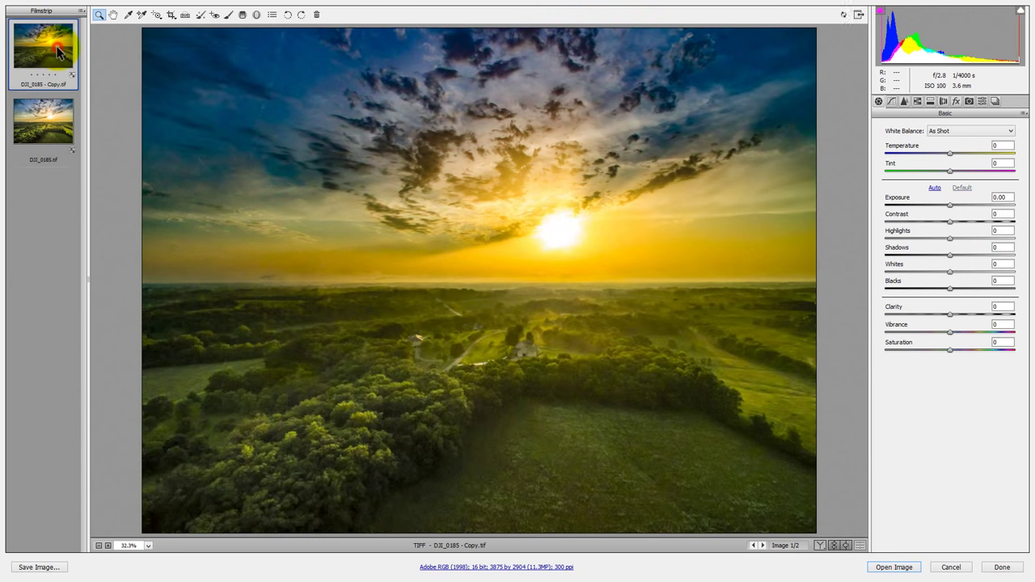
{"action": "left_click", "coordinate": [32, 123]}
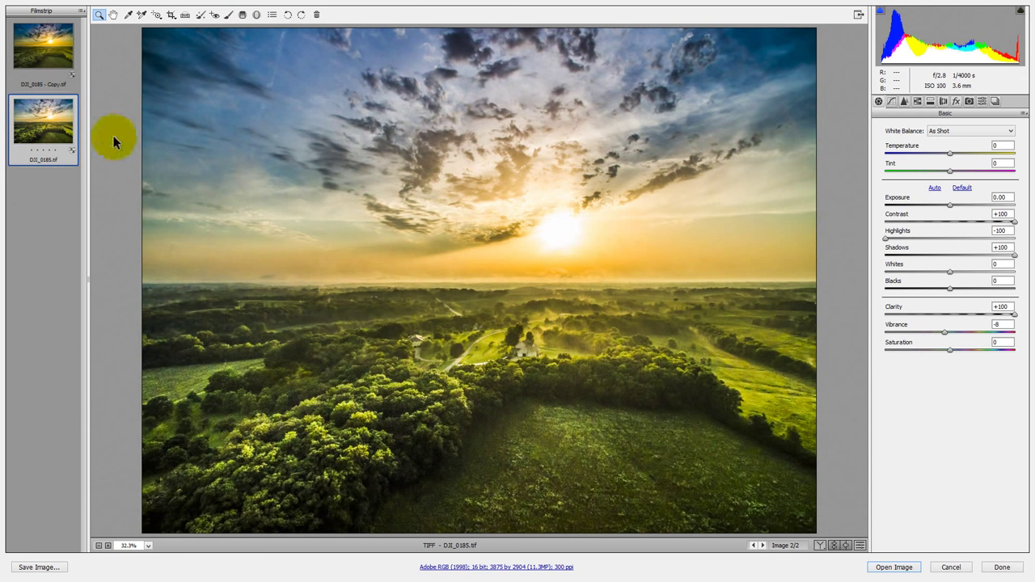
Pull Whites down to -66 and compare against the untouched copy
{"action": "left_click_drag", "start_coordinate": [950, 275], "coordinate": [906, 270]}
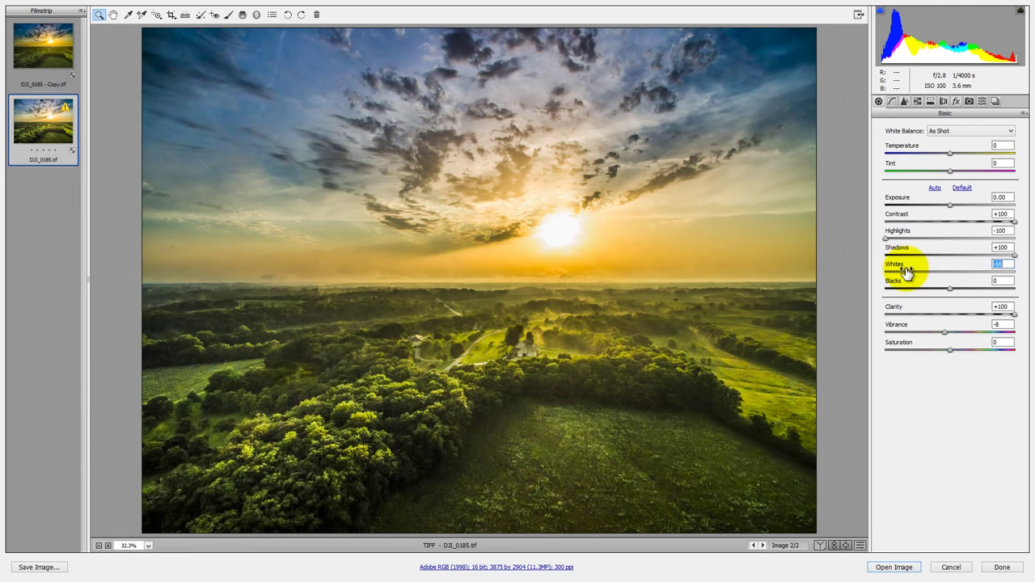
{"action": "left_click", "coordinate": [32, 49]}
{"action": "left_click", "coordinate": [43, 119]}
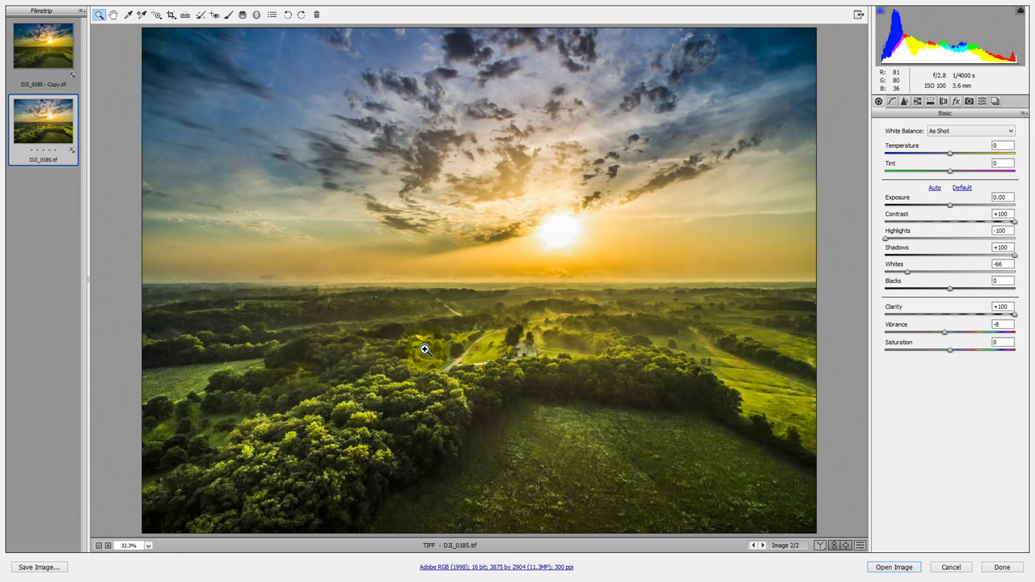
{"action": "left_click_drag", "start_coordinate": [420, 346], "coordinate": [506, 377]}
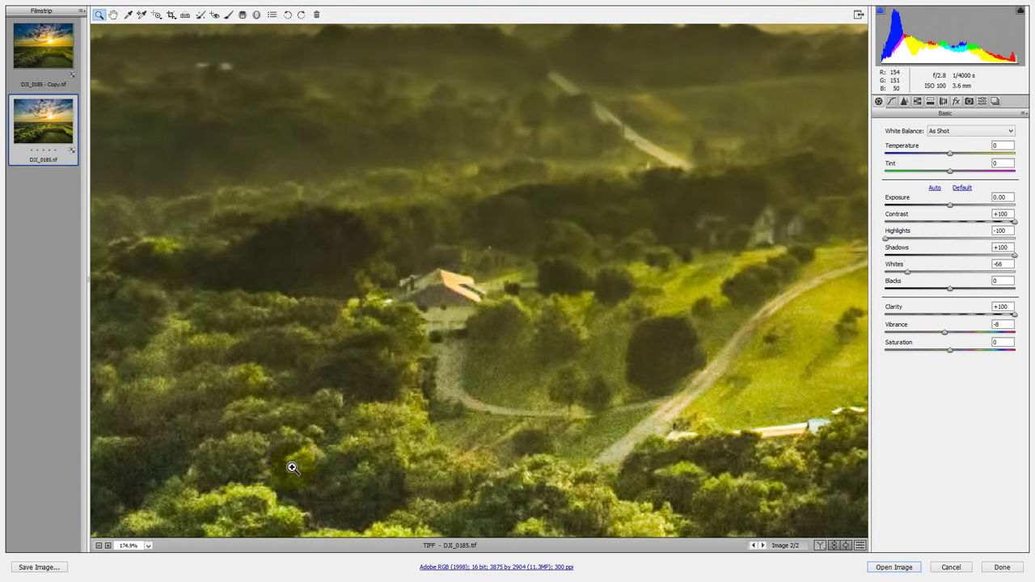
{"action": "left_click", "coordinate": [147, 546]}
{"action": "left_click", "coordinate": [153, 466]}
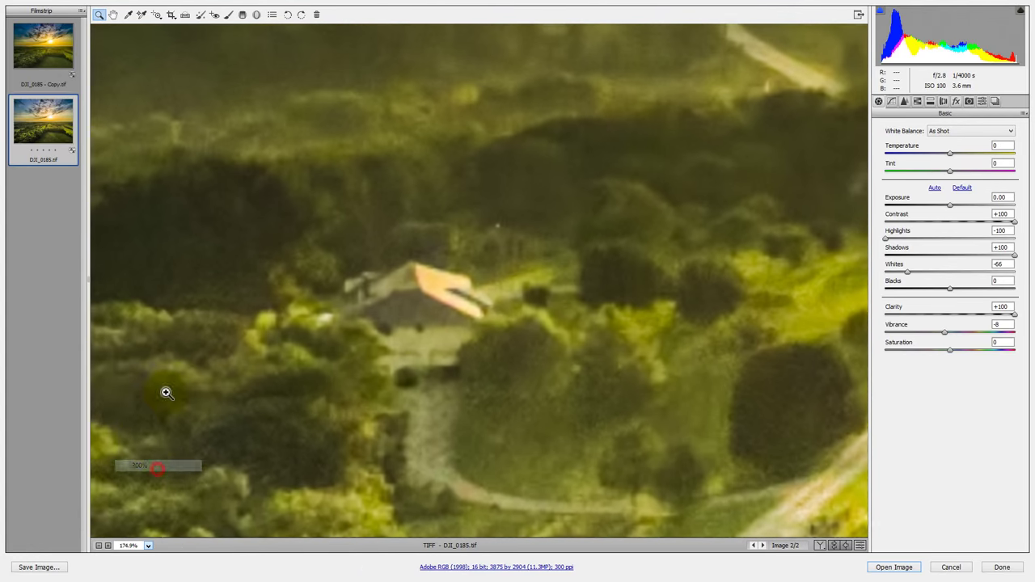
{"action": "left_click", "coordinate": [47, 42]}
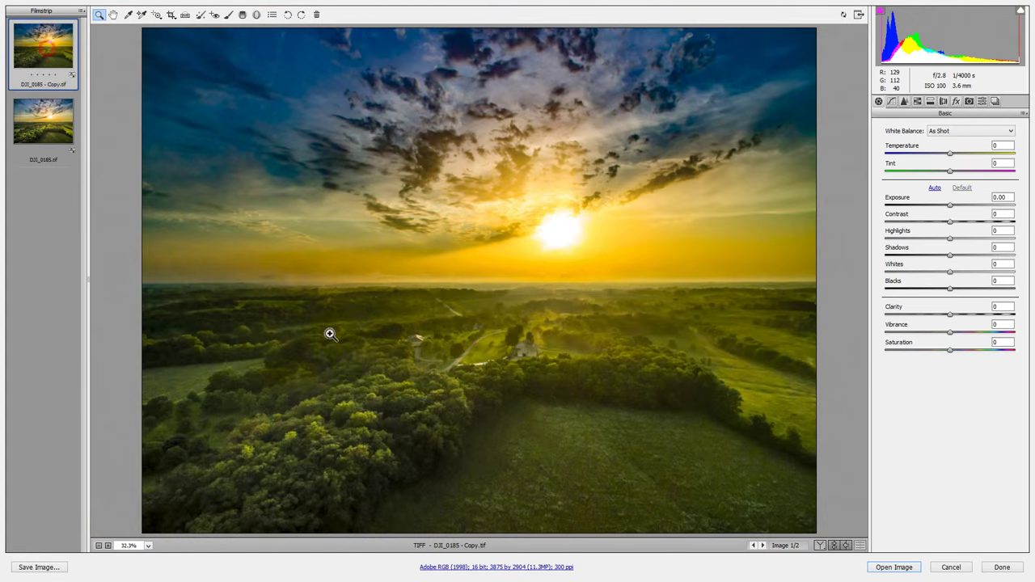
{"action": "left_click_drag", "start_coordinate": [414, 342], "coordinate": [369, 431]}
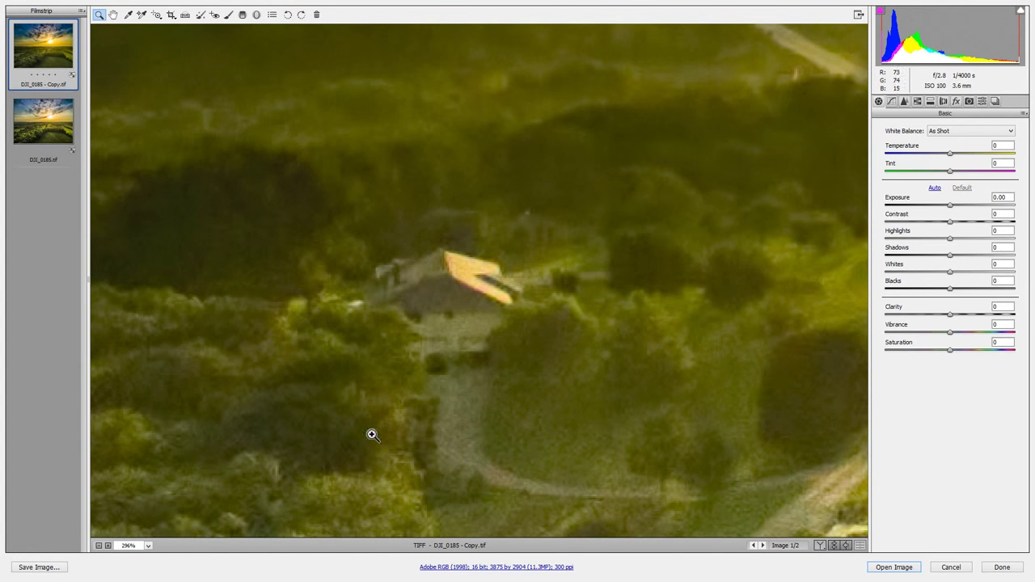
{"action": "left_click", "coordinate": [108, 546]}
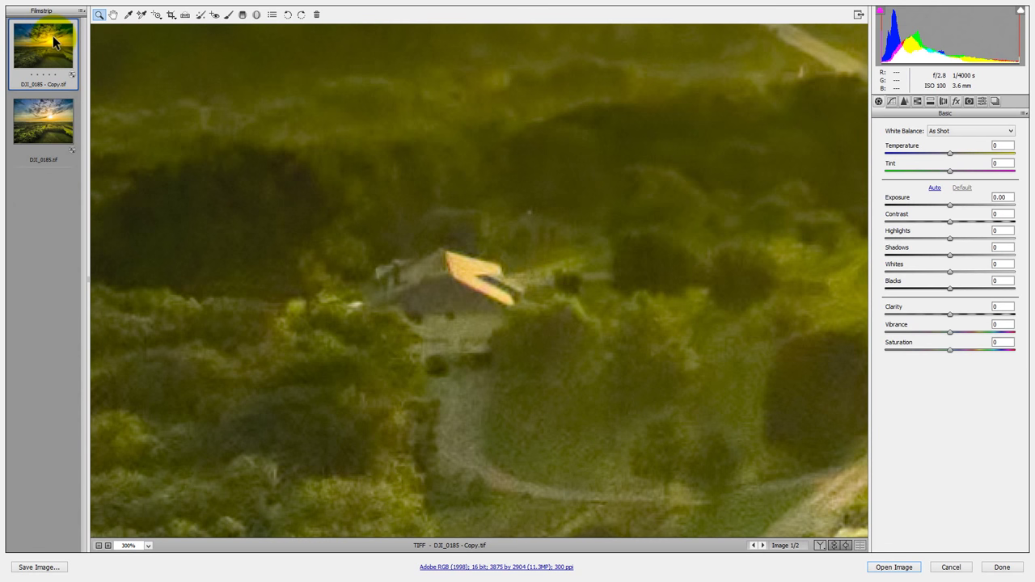
{"action": "left_click", "coordinate": [44, 120]}
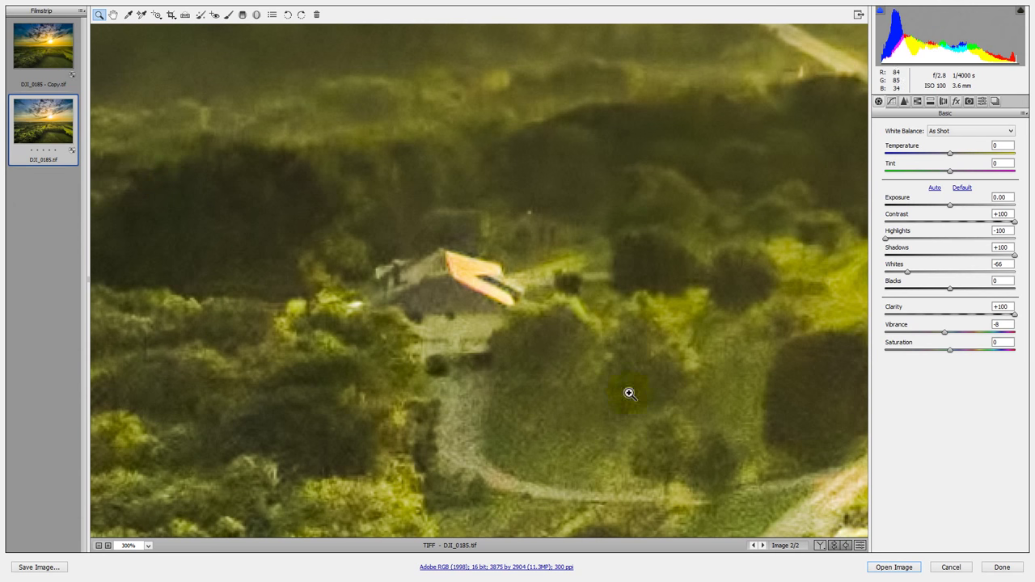
{"action": "left_click", "coordinate": [70, 47]}
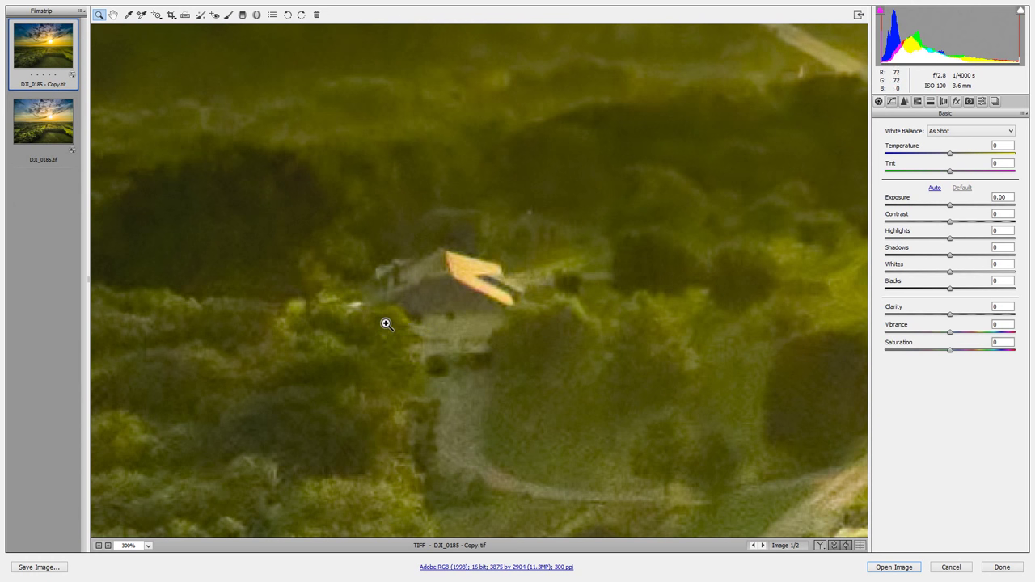
{"action": "right_click", "coordinate": [387, 312]}
{"action": "left_click", "coordinate": [426, 377]}
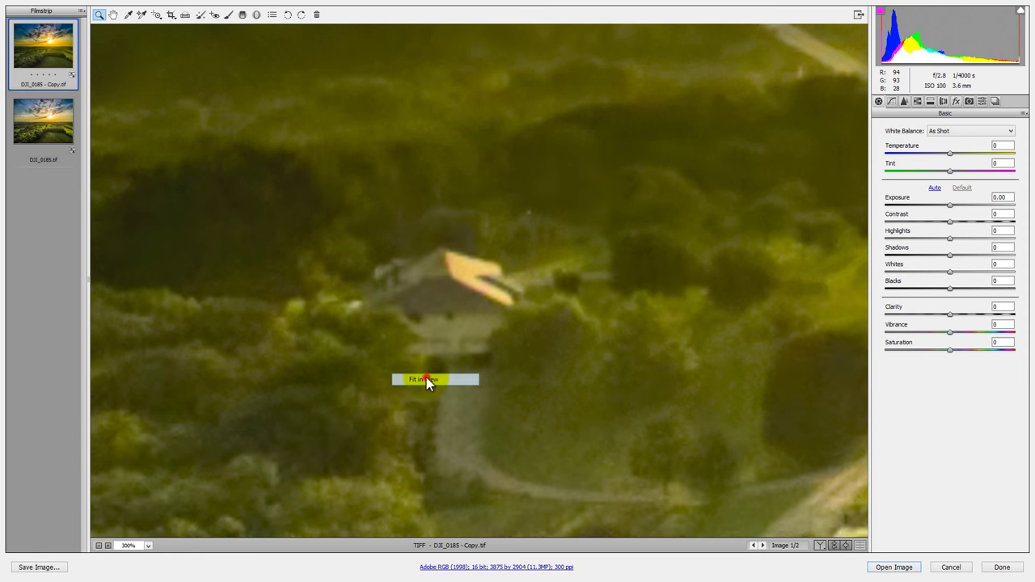
{"action": "left_click", "coordinate": [74, 131]}
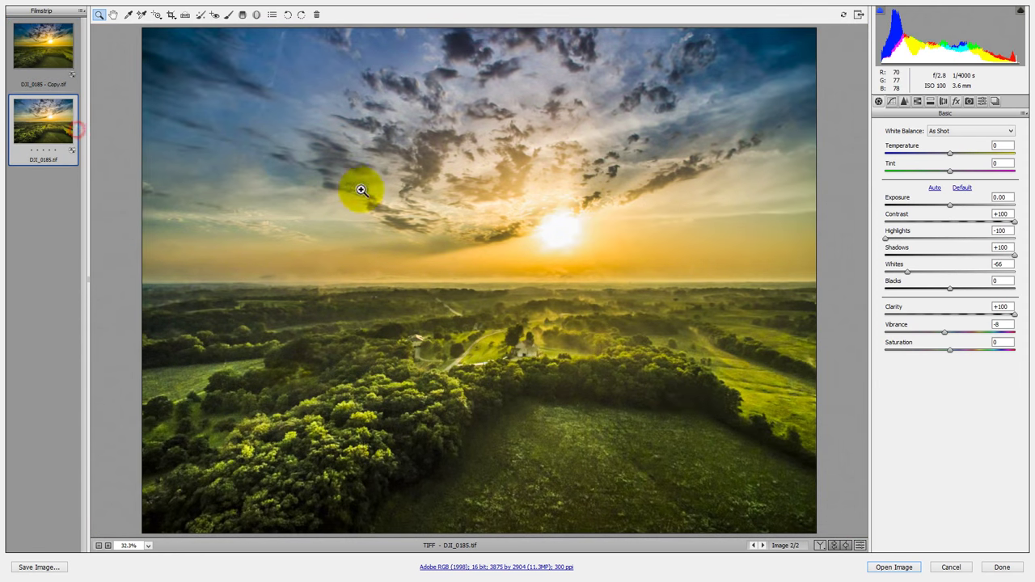
{"action": "right_click", "coordinate": [389, 270]}
Push Dehaze on DJI_0185 - Copy to +100, then begin easing it back
{"action": "left_click", "coordinate": [397, 257]}
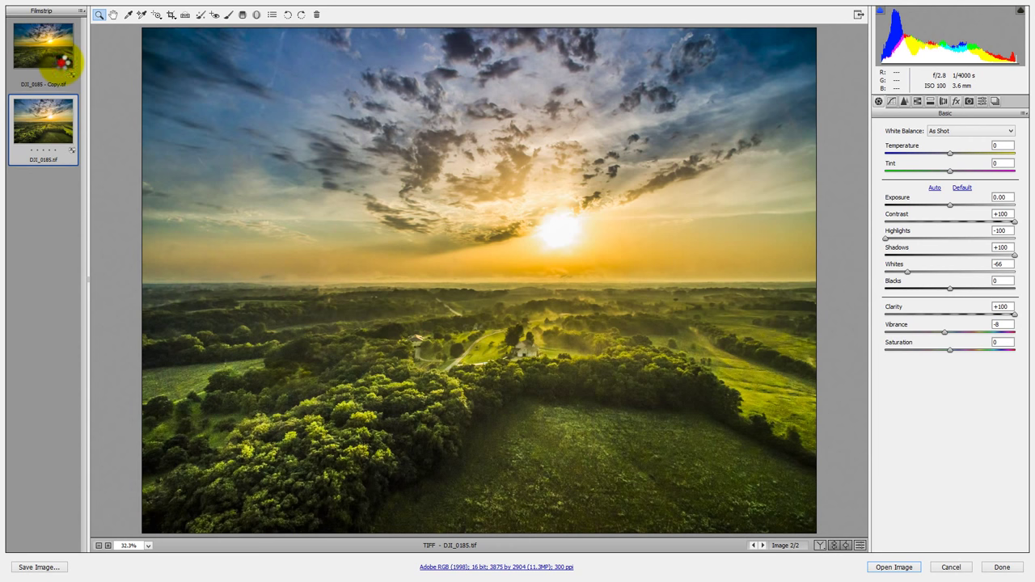
{"action": "left_click", "coordinate": [59, 60]}
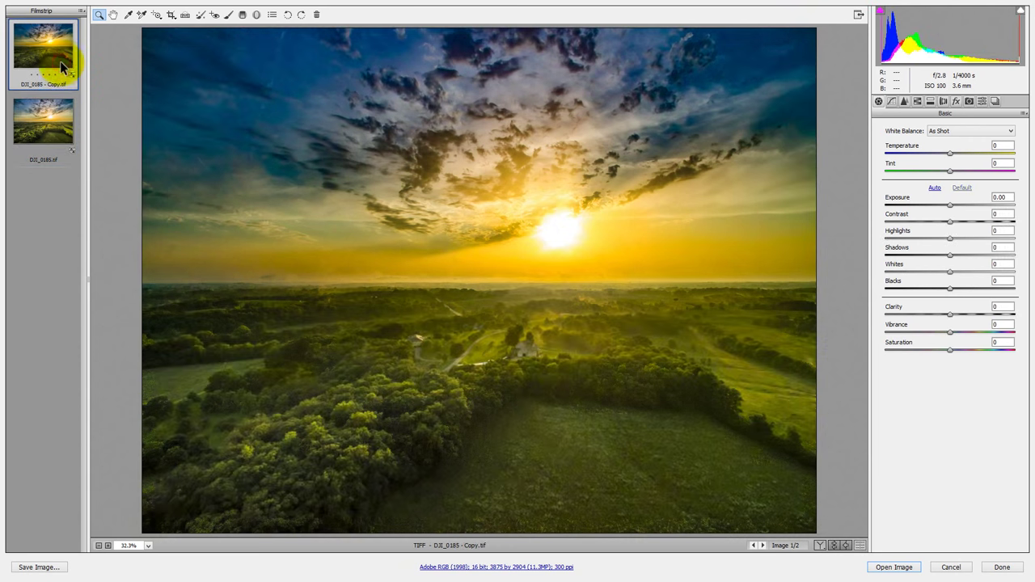
{"action": "left_click", "coordinate": [956, 100]}
{"action": "left_click_drag", "start_coordinate": [950, 147], "coordinate": [1010, 151]}
{"action": "left_click", "coordinate": [998, 148]}
Fine-tune the copy's Dehaze to +56, then switch to the edited original for comparison
{"action": "left_click", "coordinate": [996, 148]}
{"action": "left_click", "coordinate": [965, 155]}
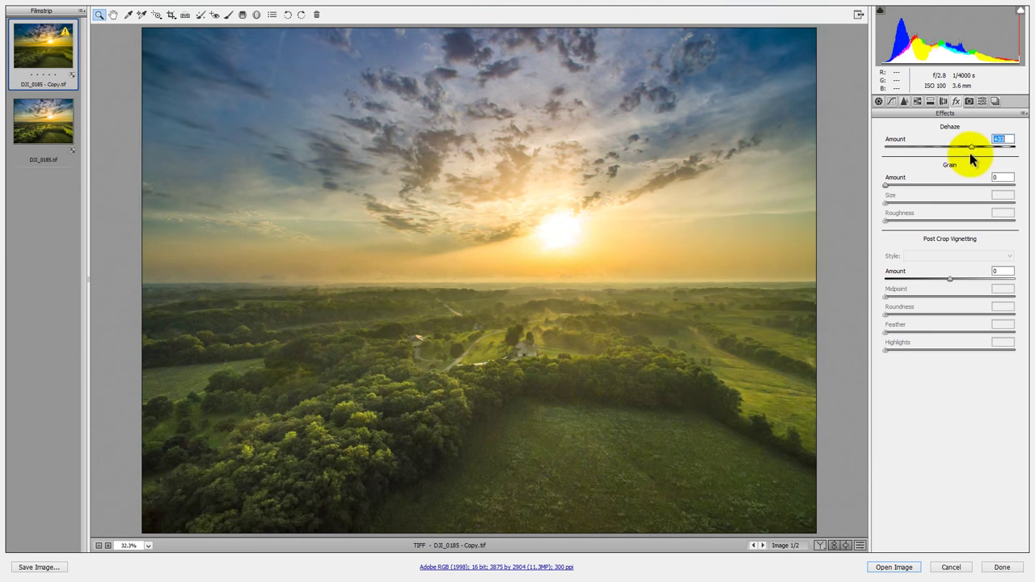
{"action": "left_click", "coordinate": [986, 153]}
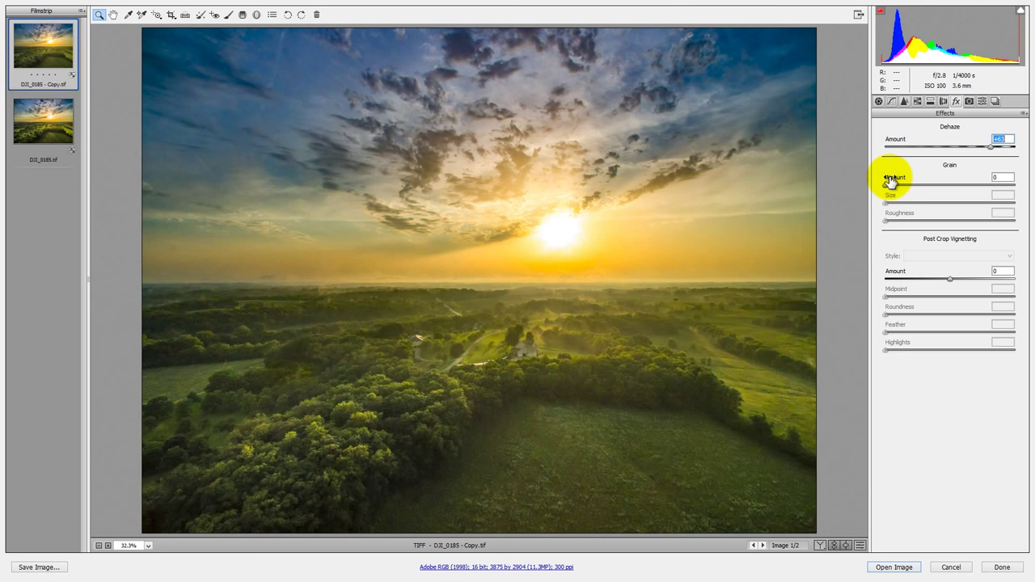
{"action": "left_click", "coordinate": [990, 149]}
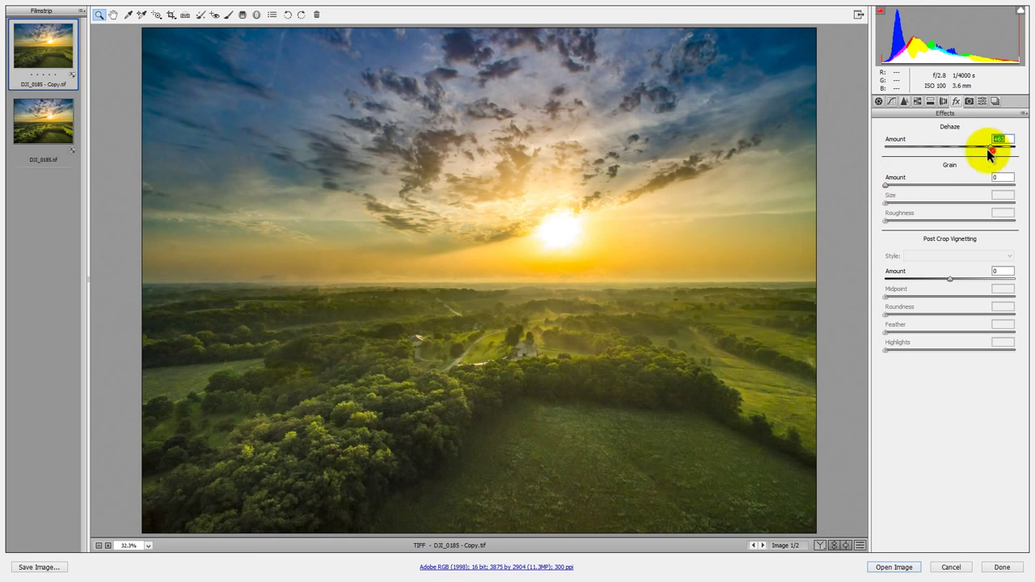
{"action": "mouse_move", "coordinate": [980, 148]}
{"action": "left_mouse_down"}
{"action": "mouse_move", "coordinate": [958, 152]}
{"action": "mouse_move", "coordinate": [988, 148]}
{"action": "left_mouse_up"}
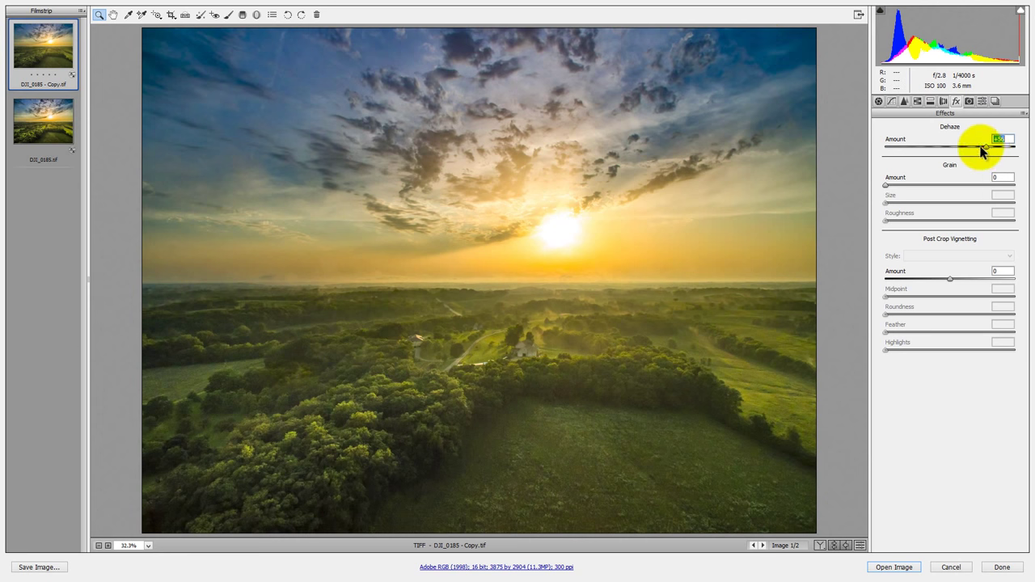
{"action": "left_click", "coordinate": [1006, 144]}
After comparing both photos, set Temperature on DJI_0185.tif to +14
{"action": "left_click", "coordinate": [43, 117]}
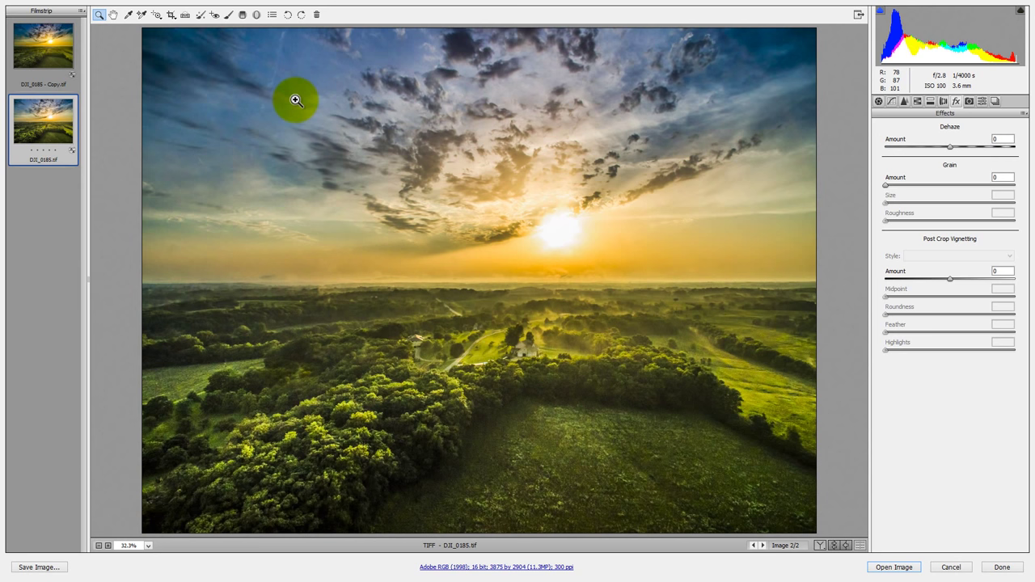
{"action": "left_click", "coordinate": [54, 73]}
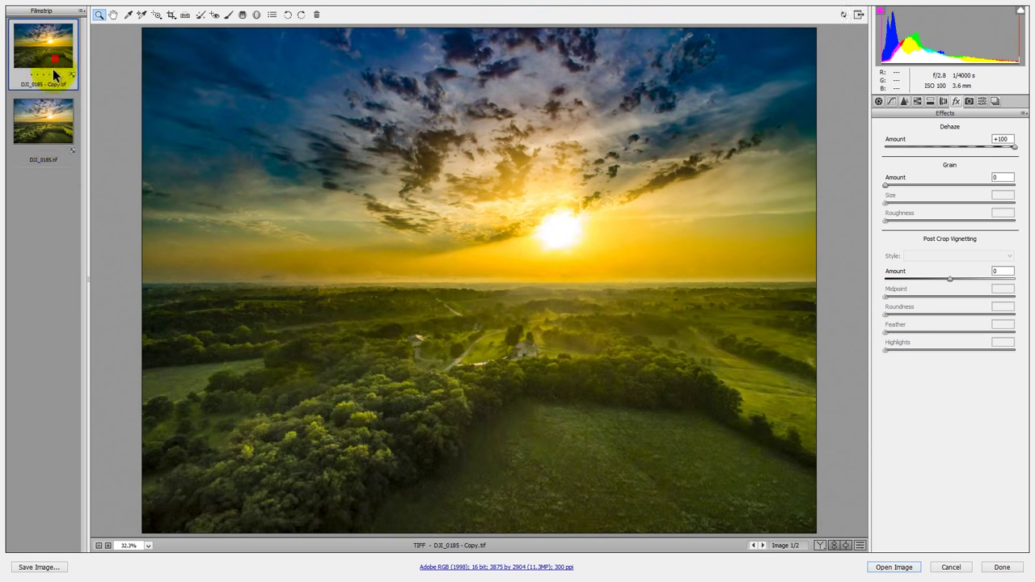
{"action": "left_click", "coordinate": [48, 138]}
{"action": "left_click", "coordinate": [44, 80]}
{"action": "left_click", "coordinate": [48, 128]}
{"action": "left_click", "coordinate": [879, 102]}
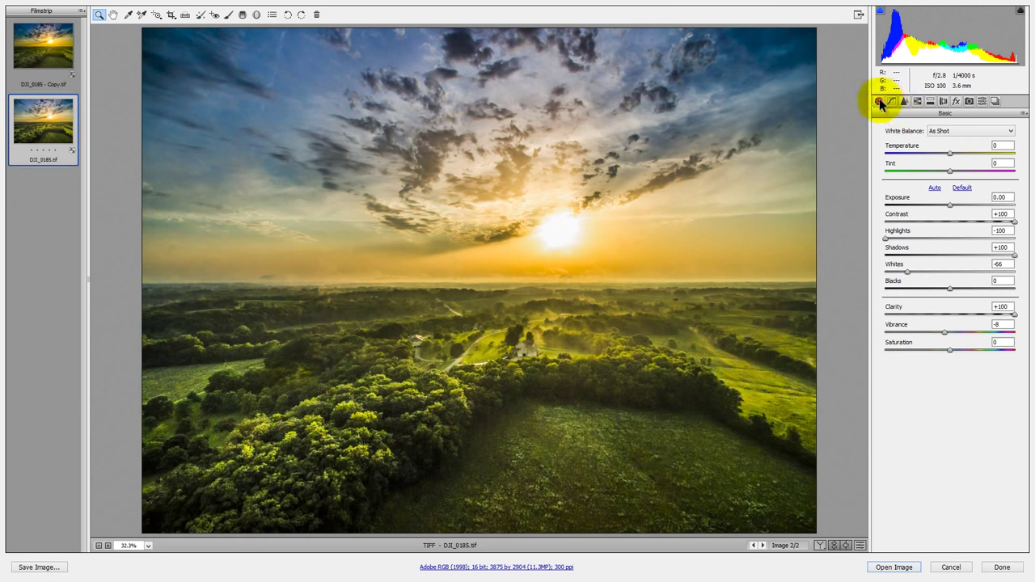
{"action": "left_click_drag", "start_coordinate": [954, 153], "coordinate": [962, 154]}
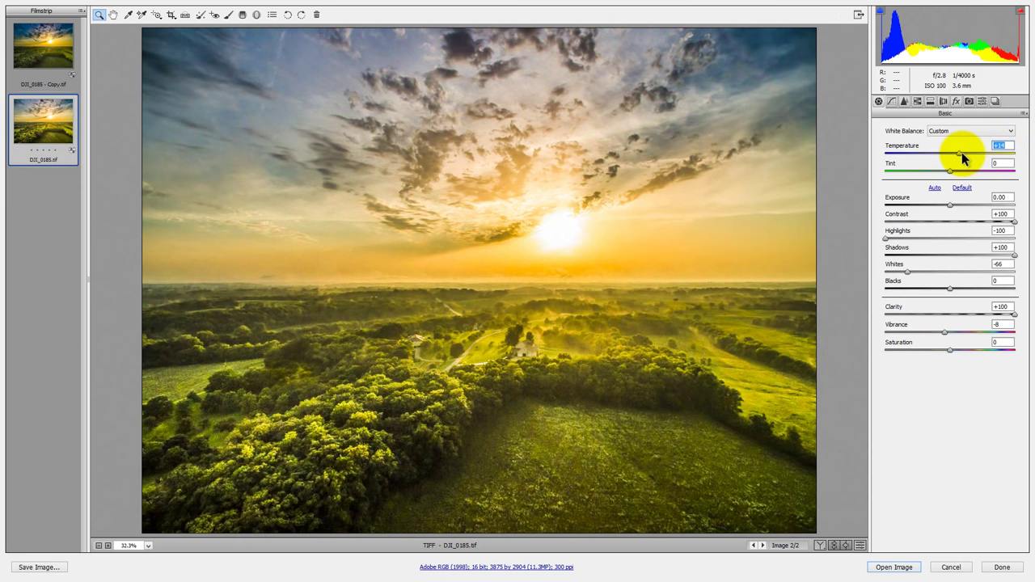
{"action": "left_click", "coordinate": [27, 56]}
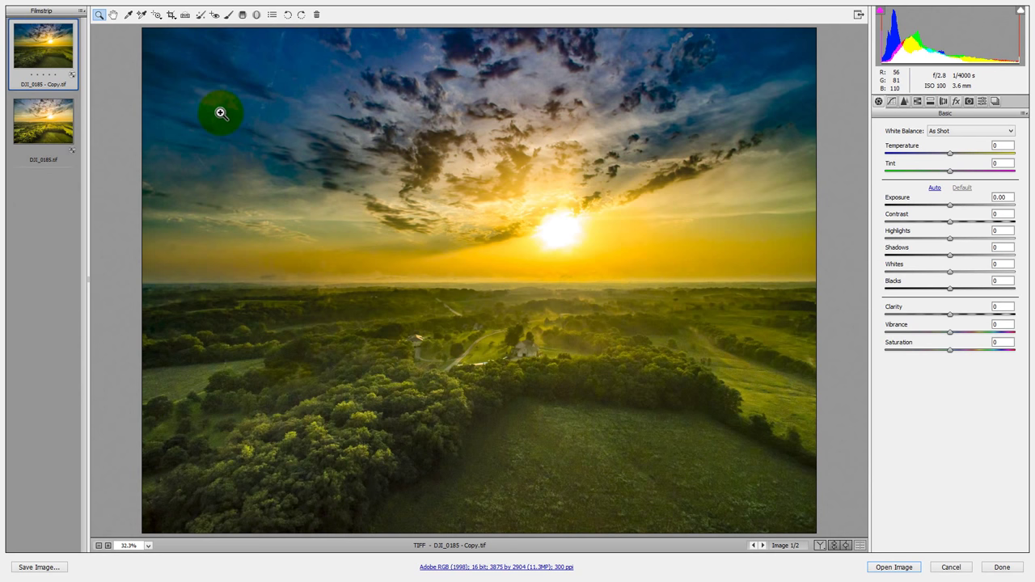
{"action": "left_click", "coordinate": [43, 133]}
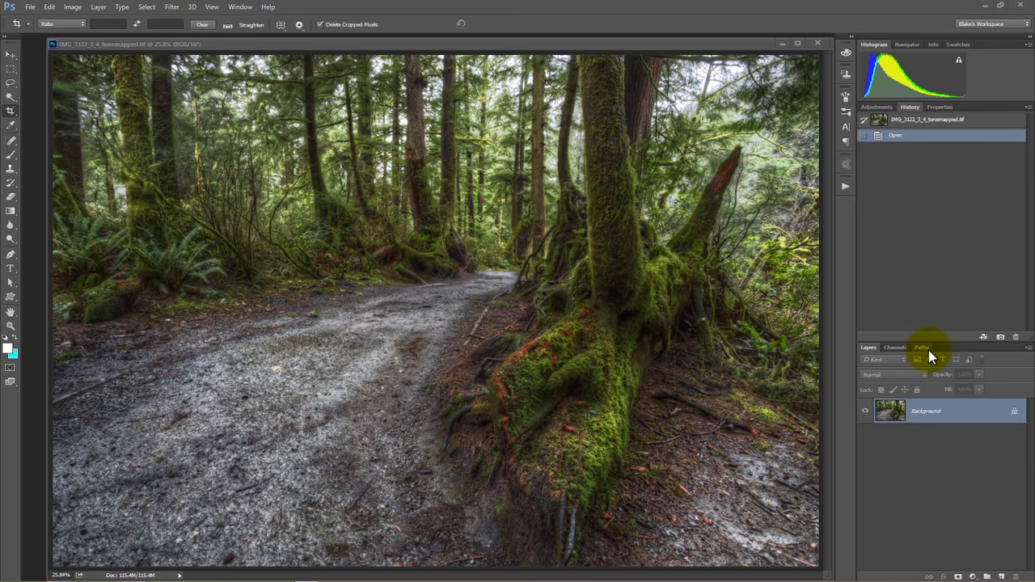
Open the New Adjustment Layer list on the forest trail photo and close it unchanged
{"action": "left_click", "coordinate": [973, 577]}
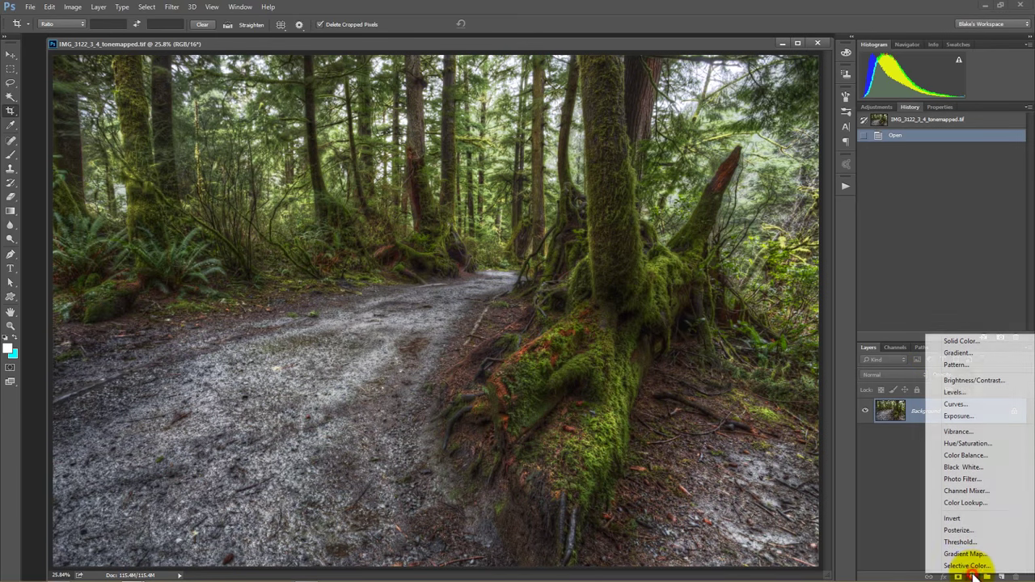
{"action": "left_click", "coordinate": [900, 454]}
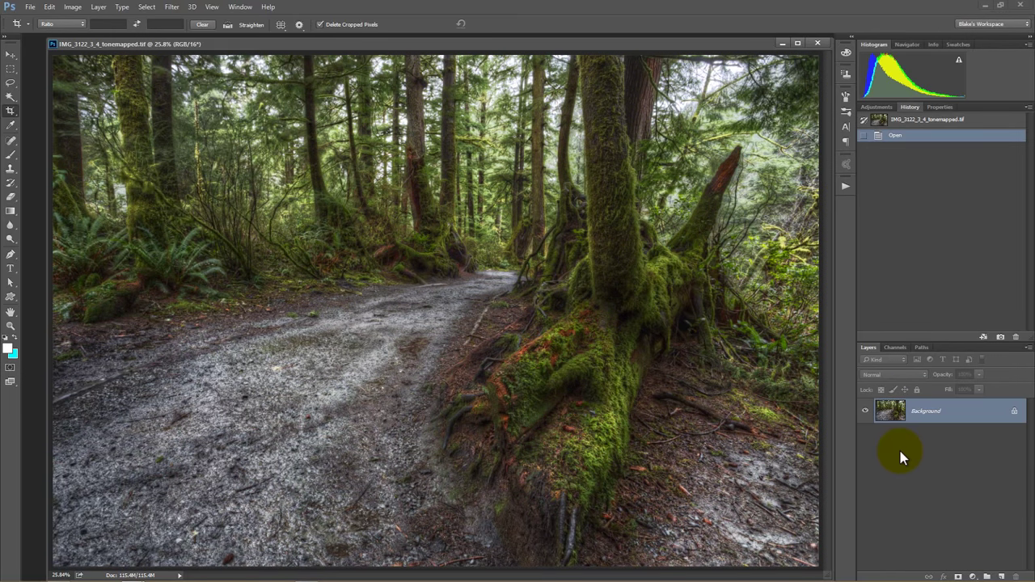
Duplicate the Background layer and bring up Camera Raw's Effects panel on the copy
{"action": "key", "text": "ctrl+j"}
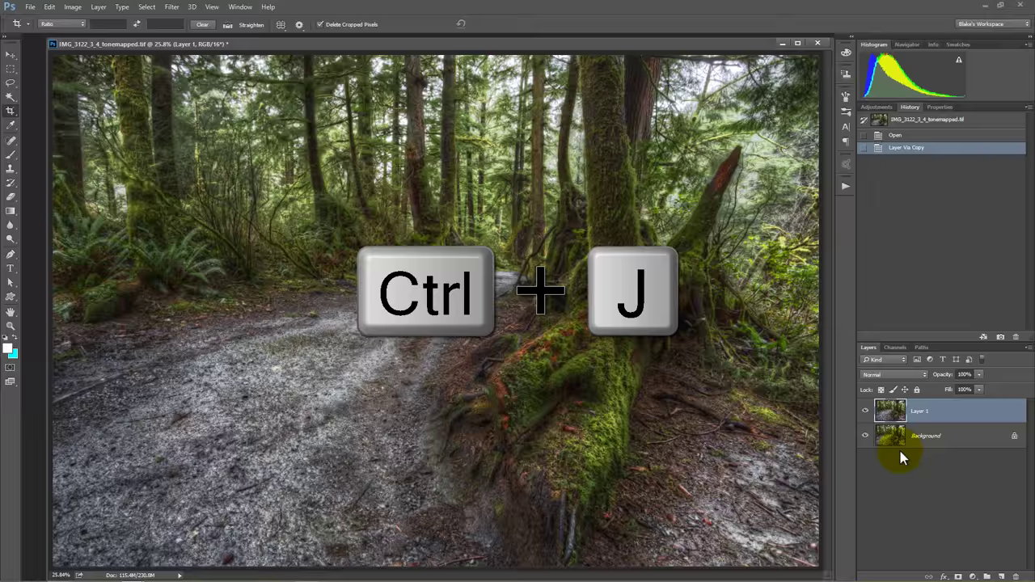
{"action": "key", "text": "ctrl+shift+a"}
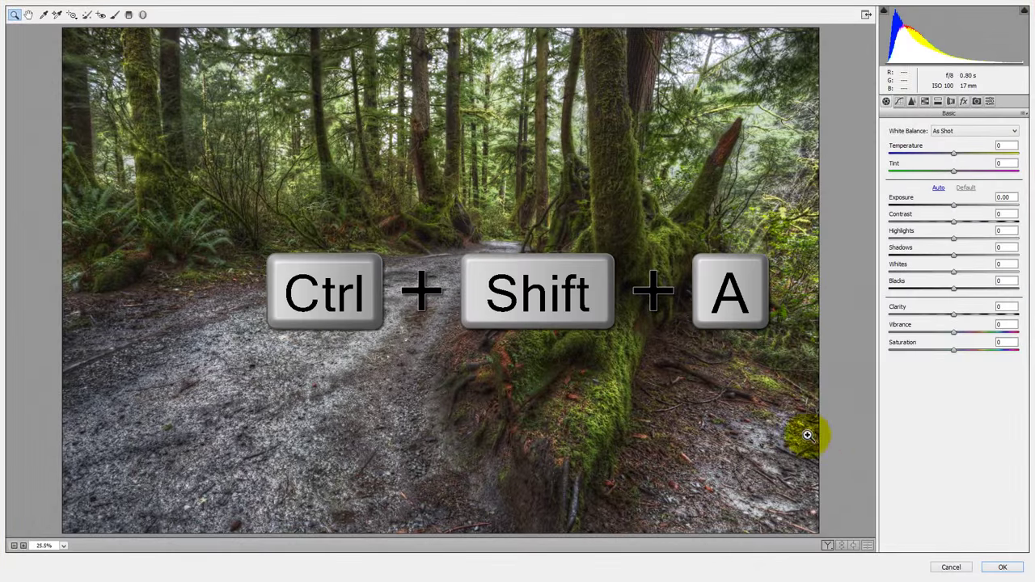
{"action": "left_click", "coordinate": [950, 101]}
{"action": "left_click", "coordinate": [963, 102]}
Drag the Dehaze slider down to about -93 for a heavy haze
{"action": "left_click_drag", "start_coordinate": [956, 152], "coordinate": [1028, 155]}
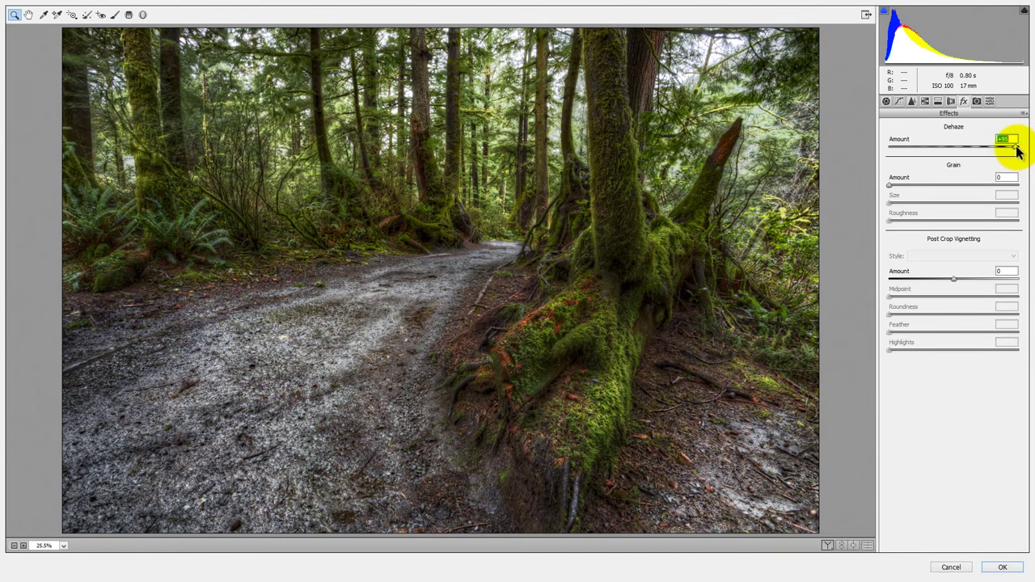
{"action": "left_click_drag", "start_coordinate": [1013, 146], "coordinate": [963, 153]}
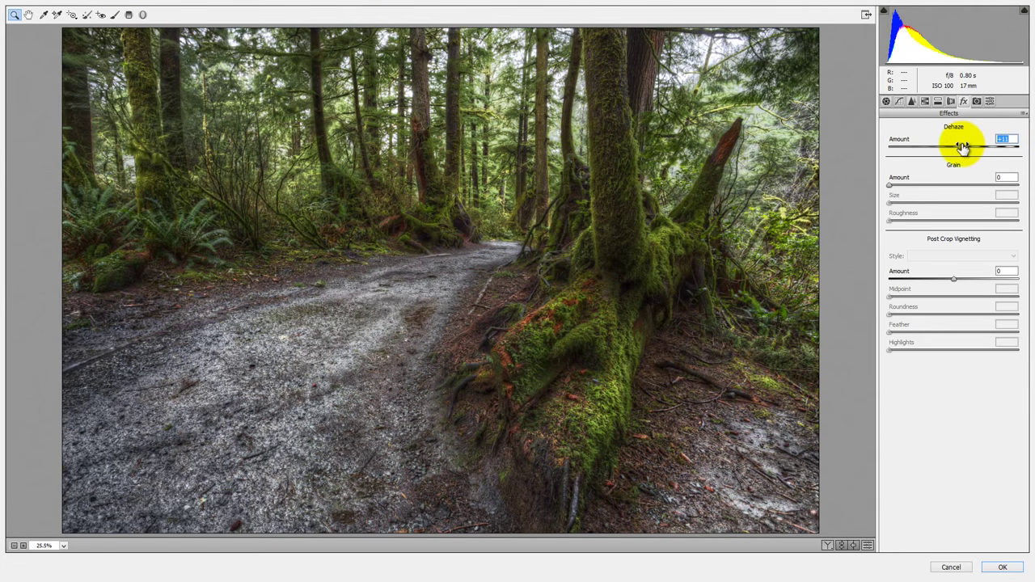
{"action": "left_click", "coordinate": [960, 150]}
{"action": "left_click_drag", "start_coordinate": [960, 150], "coordinate": [869, 151]}
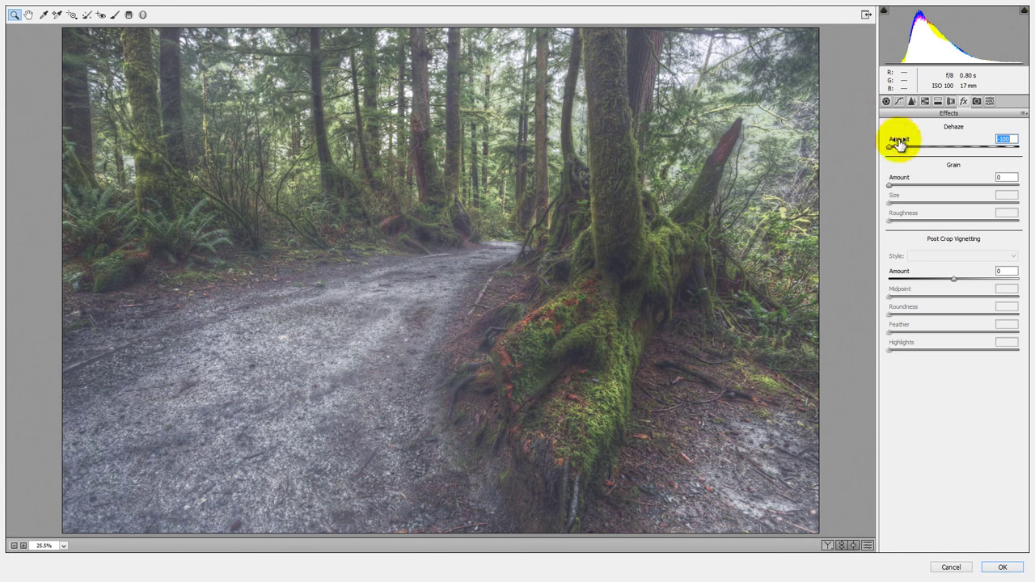
{"action": "mouse_move", "coordinate": [892, 148]}
{"action": "left_mouse_down"}
{"action": "mouse_move", "coordinate": [954, 150]}
{"action": "mouse_move", "coordinate": [887, 158]}
{"action": "mouse_move", "coordinate": [883, 146]}
{"action": "left_mouse_up"}
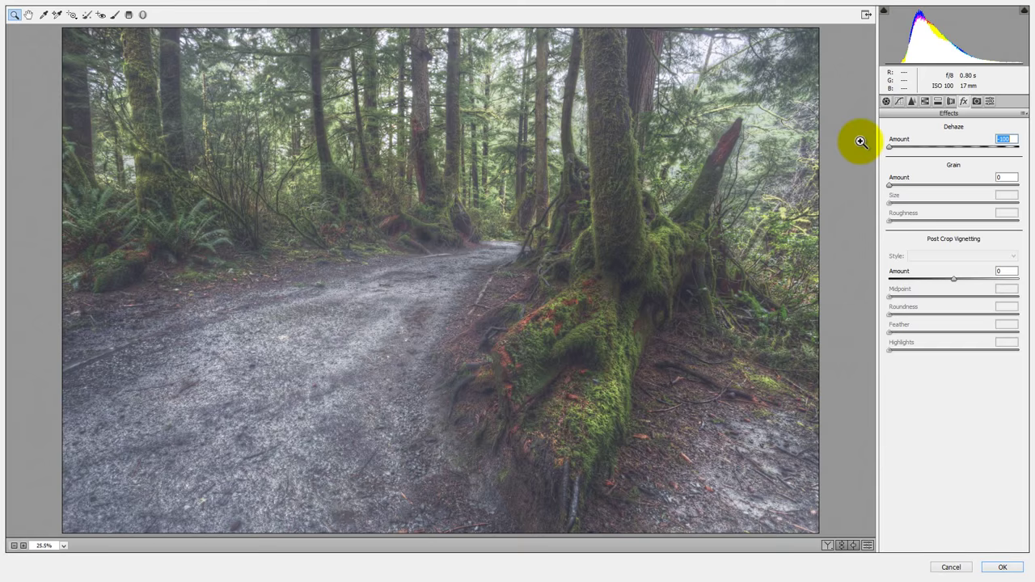
In the Basic panel set Temperature +21, Tint -15, Highlights +35, then apply the filter
{"action": "left_click", "coordinate": [886, 101]}
{"action": "left_click_drag", "start_coordinate": [958, 152], "coordinate": [942, 171]}
{"action": "left_click", "coordinate": [952, 171]}
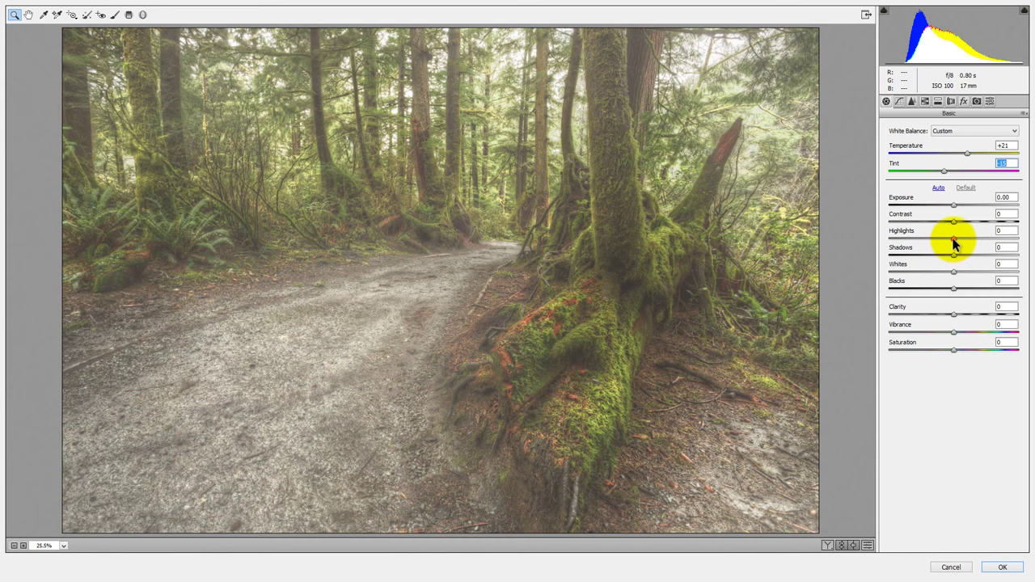
{"action": "left_click_drag", "start_coordinate": [954, 243], "coordinate": [975, 241]}
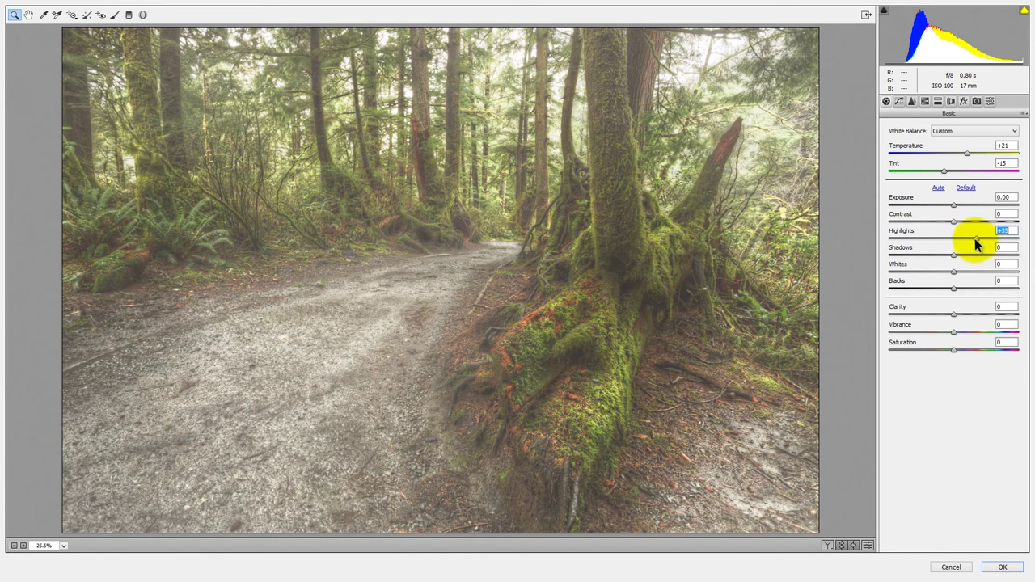
{"action": "left_click", "coordinate": [1004, 568]}
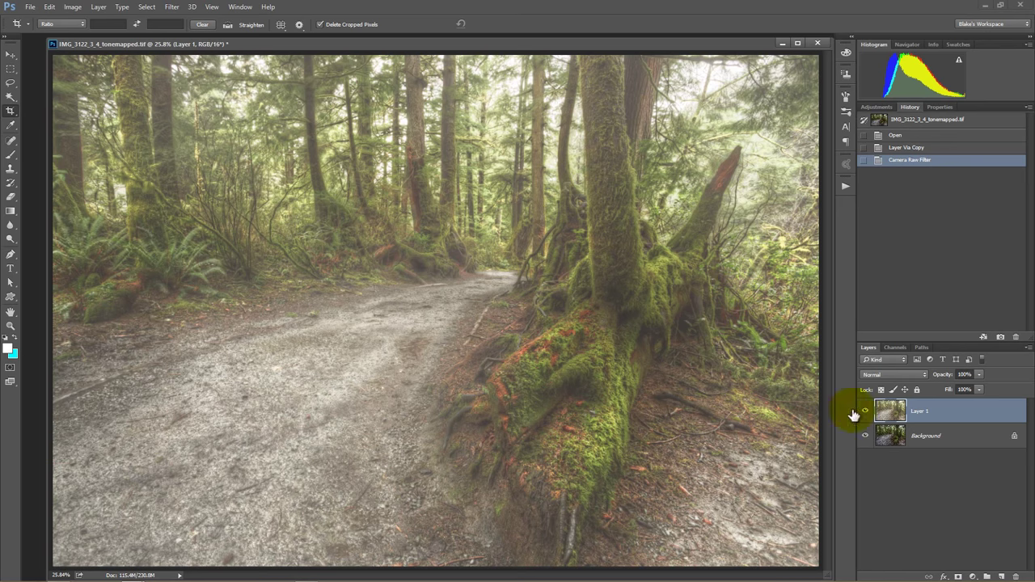
Add a layer mask to Layer 1 and brush black over the mossy log
{"action": "left_click", "coordinate": [957, 576]}
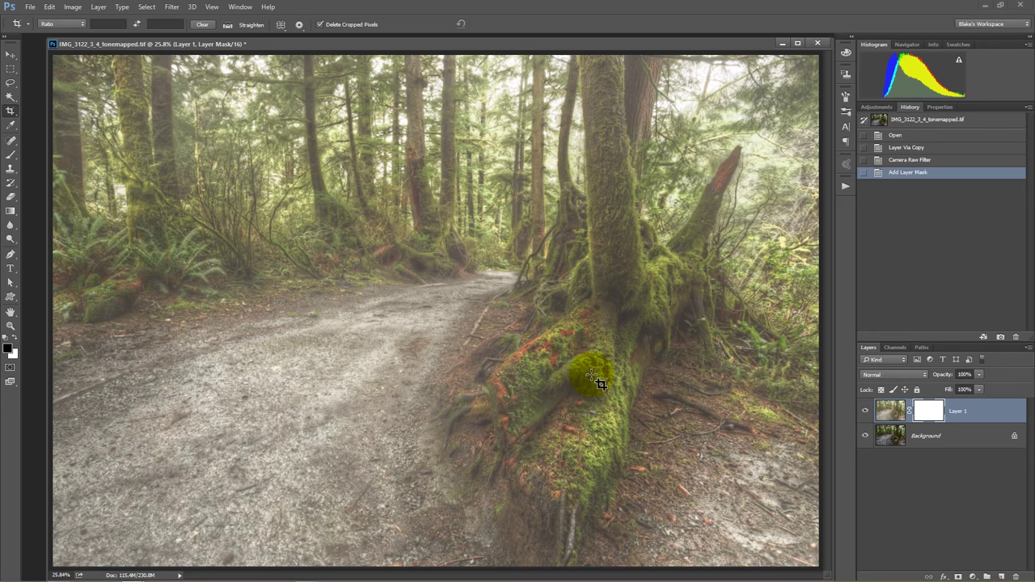
{"action": "key", "text": "b"}
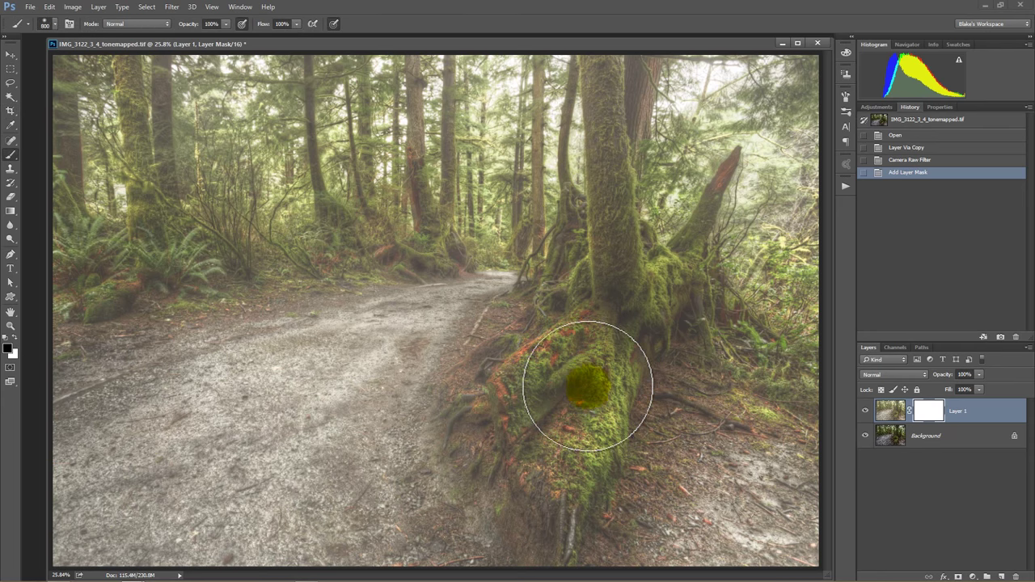
{"action": "mouse_move", "coordinate": [599, 368]}
{"action": "left_mouse_down"}
{"action": "mouse_move", "coordinate": [583, 450]}
{"action": "mouse_move", "coordinate": [548, 514]}
{"action": "mouse_move", "coordinate": [558, 517]}
{"action": "mouse_move", "coordinate": [557, 393]}
{"action": "mouse_move", "coordinate": [514, 385]}
{"action": "mouse_move", "coordinate": [594, 349]}
{"action": "mouse_move", "coordinate": [665, 285]}
{"action": "mouse_move", "coordinate": [642, 299]}
{"action": "mouse_move", "coordinate": [619, 262]}
{"action": "mouse_move", "coordinate": [614, 280]}
{"action": "mouse_move", "coordinate": [621, 247]}
{"action": "mouse_move", "coordinate": [607, 270]}
{"action": "left_mouse_up"}
{"action": "key", "text": "bracketleft"}
{"action": "key", "text": "bracketleft"}
{"action": "key", "text": "bracketleft"}
{"action": "key", "text": "bracketleft"}
With the red mask overlay on, mask haze off the trunk, its base, lower-right ground and left path
{"action": "left_click", "coordinate": [920, 414]}
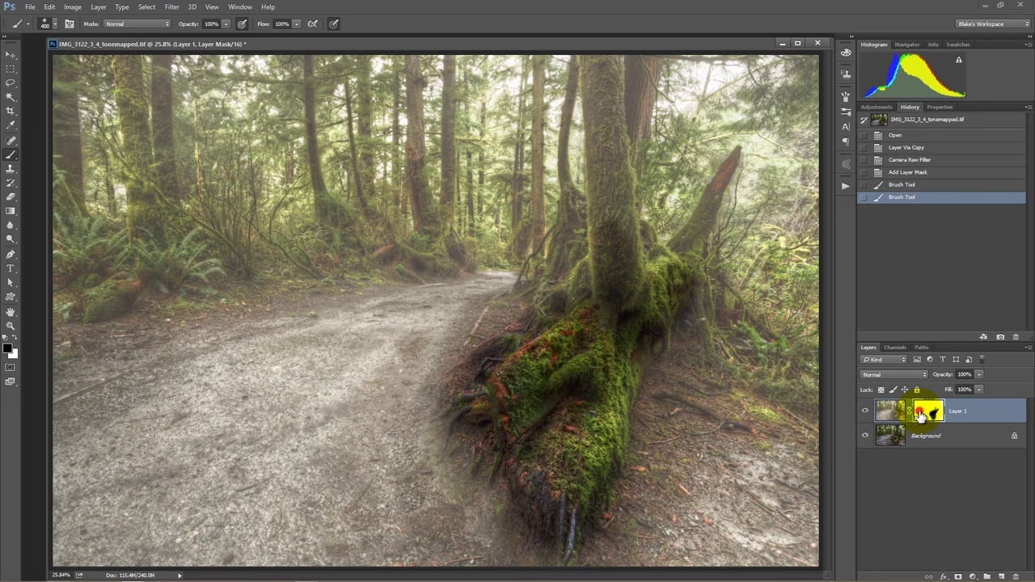
{"action": "key", "text": "backslash"}
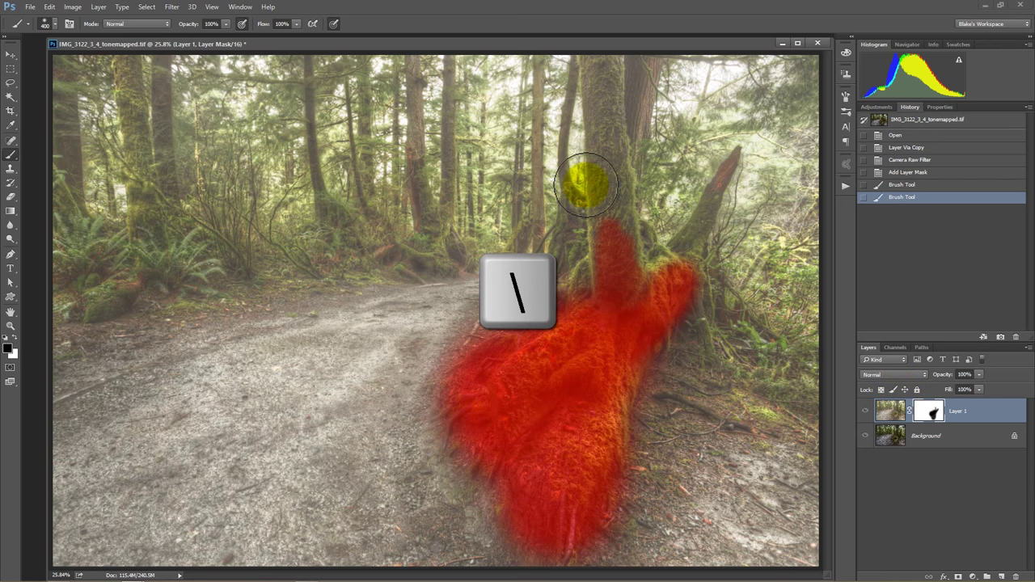
{"action": "mouse_move", "coordinate": [587, 184]}
{"action": "left_mouse_down"}
{"action": "mouse_move", "coordinate": [597, 245]}
{"action": "mouse_move", "coordinate": [616, 294]}
{"action": "mouse_move", "coordinate": [600, 60]}
{"action": "mouse_move", "coordinate": [593, 97]}
{"action": "mouse_move", "coordinate": [610, 272]}
{"action": "mouse_move", "coordinate": [627, 282]}
{"action": "mouse_move", "coordinate": [659, 270]}
{"action": "mouse_move", "coordinate": [637, 249]}
{"action": "mouse_move", "coordinate": [642, 236]}
{"action": "mouse_move", "coordinate": [661, 263]}
{"action": "mouse_move", "coordinate": [685, 263]}
{"action": "mouse_move", "coordinate": [702, 228]}
{"action": "mouse_move", "coordinate": [679, 244]}
{"action": "mouse_move", "coordinate": [703, 214]}
{"action": "mouse_move", "coordinate": [675, 258]}
{"action": "mouse_move", "coordinate": [703, 235]}
{"action": "mouse_move", "coordinate": [692, 248]}
{"action": "mouse_move", "coordinate": [738, 152]}
{"action": "mouse_move", "coordinate": [693, 194]}
{"action": "left_mouse_up"}
{"action": "key", "text": "bracketleft"}
{"action": "key", "text": "bracketleft"}
{"action": "key", "text": "bracketleft"}
{"action": "key", "text": "bracketleft"}
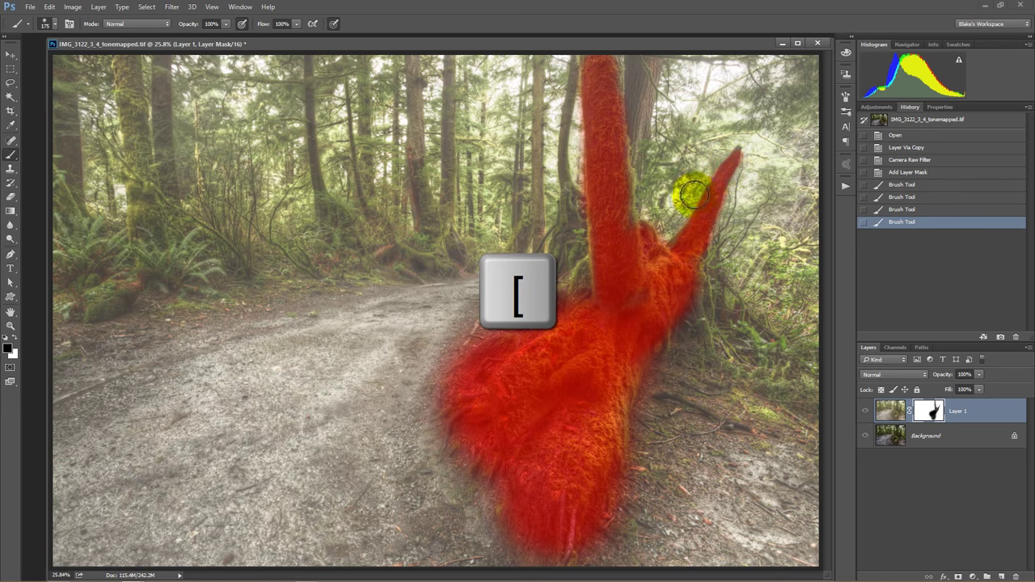
{"action": "mouse_move", "coordinate": [566, 277]}
{"action": "left_mouse_down"}
{"action": "mouse_move", "coordinate": [590, 303]}
{"action": "mouse_move", "coordinate": [590, 281]}
{"action": "mouse_move", "coordinate": [613, 332]}
{"action": "mouse_move", "coordinate": [639, 360]}
{"action": "left_mouse_up"}
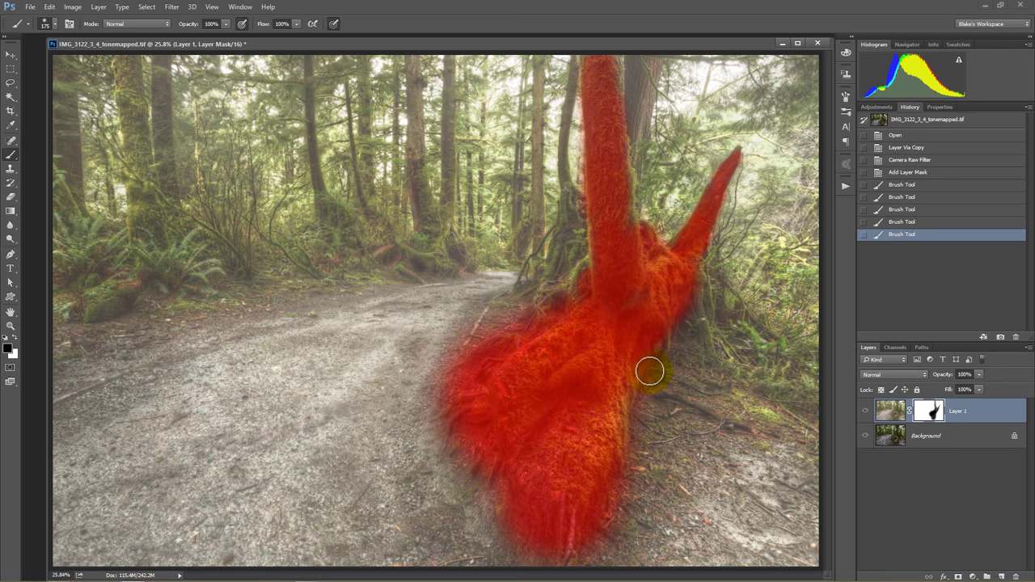
{"action": "key", "text": "bracketright"}
{"action": "key", "text": "bracketright"}
{"action": "key", "text": "bracketright"}
{"action": "key", "text": "bracketright"}
{"action": "key", "text": "bracketright"}
{"action": "key", "text": "bracketright"}
{"action": "key", "text": "bracketright"}
{"action": "key", "text": "bracketright"}
{"action": "key", "text": "bracketright"}
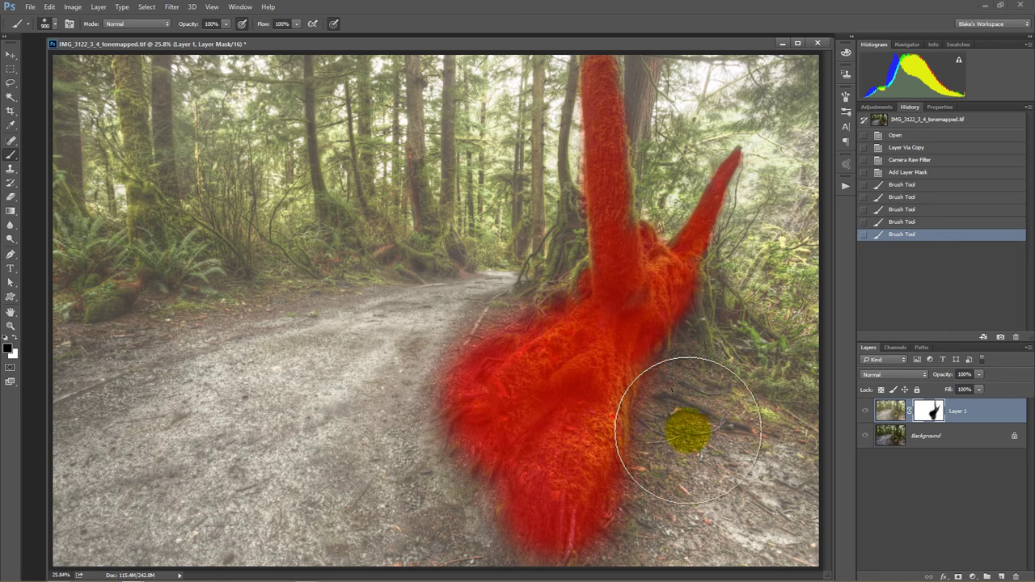
{"action": "mouse_move", "coordinate": [688, 430]}
{"action": "left_mouse_down"}
{"action": "mouse_move", "coordinate": [723, 457]}
{"action": "mouse_move", "coordinate": [662, 512]}
{"action": "mouse_move", "coordinate": [639, 518]}
{"action": "mouse_move", "coordinate": [777, 528]}
{"action": "mouse_move", "coordinate": [841, 475]}
{"action": "mouse_move", "coordinate": [738, 410]}
{"action": "mouse_move", "coordinate": [750, 393]}
{"action": "mouse_move", "coordinate": [707, 365]}
{"action": "mouse_move", "coordinate": [719, 350]}
{"action": "mouse_move", "coordinate": [699, 344]}
{"action": "mouse_move", "coordinate": [743, 335]}
{"action": "mouse_move", "coordinate": [692, 328]}
{"action": "mouse_move", "coordinate": [783, 325]}
{"action": "mouse_move", "coordinate": [807, 335]}
{"action": "left_mouse_up"}
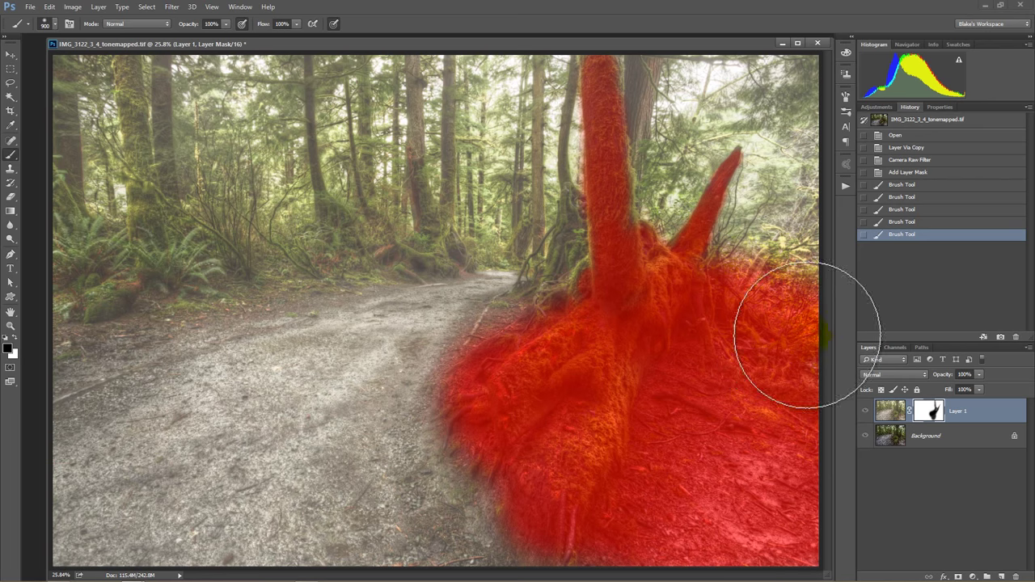
{"action": "mouse_move", "coordinate": [294, 555]}
{"action": "left_mouse_down"}
{"action": "mouse_move", "coordinate": [300, 500]}
{"action": "mouse_move", "coordinate": [357, 449]}
{"action": "mouse_move", "coordinate": [529, 387]}
{"action": "mouse_move", "coordinate": [575, 350]}
{"action": "mouse_move", "coordinate": [523, 331]}
{"action": "mouse_move", "coordinate": [339, 424]}
{"action": "mouse_move", "coordinate": [249, 454]}
{"action": "mouse_move", "coordinate": [217, 508]}
{"action": "mouse_move", "coordinate": [136, 505]}
{"action": "mouse_move", "coordinate": [109, 433]}
{"action": "mouse_move", "coordinate": [133, 374]}
{"action": "mouse_move", "coordinate": [93, 365]}
{"action": "mouse_move", "coordinate": [124, 353]}
{"action": "mouse_move", "coordinate": [111, 353]}
{"action": "mouse_move", "coordinate": [230, 386]}
{"action": "mouse_move", "coordinate": [248, 371]}
{"action": "mouse_move", "coordinate": [307, 369]}
{"action": "left_mouse_up"}
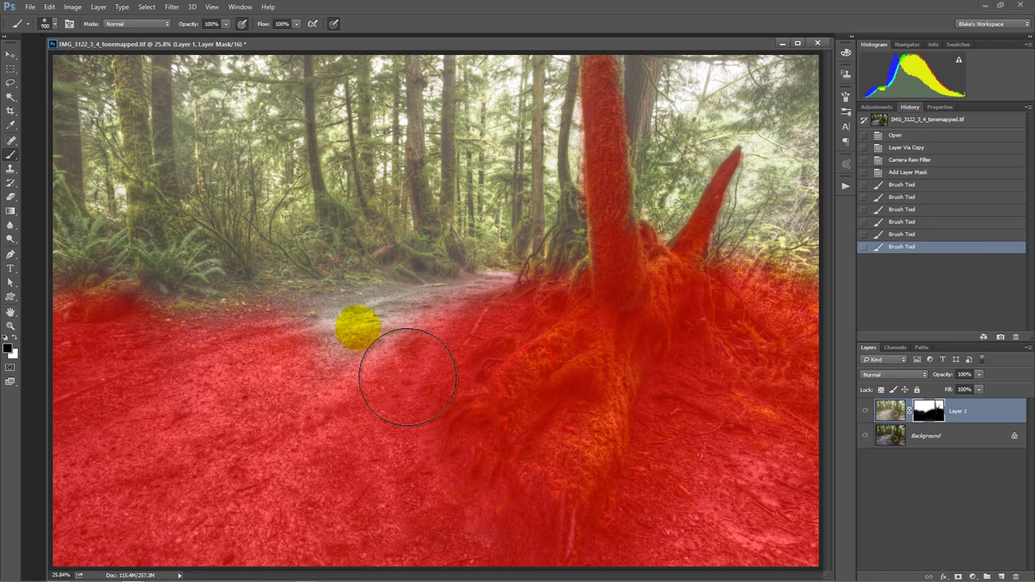
Paint out the remaining path patch with a smaller brush
{"action": "key", "text": "bracketleft"}
{"action": "key", "text": "bracketleft"}
{"action": "key", "text": "bracketleft"}
{"action": "key", "text": "bracketleft"}
{"action": "key", "text": "bracketleft"}
{"action": "left_click", "coordinate": [352, 333]}
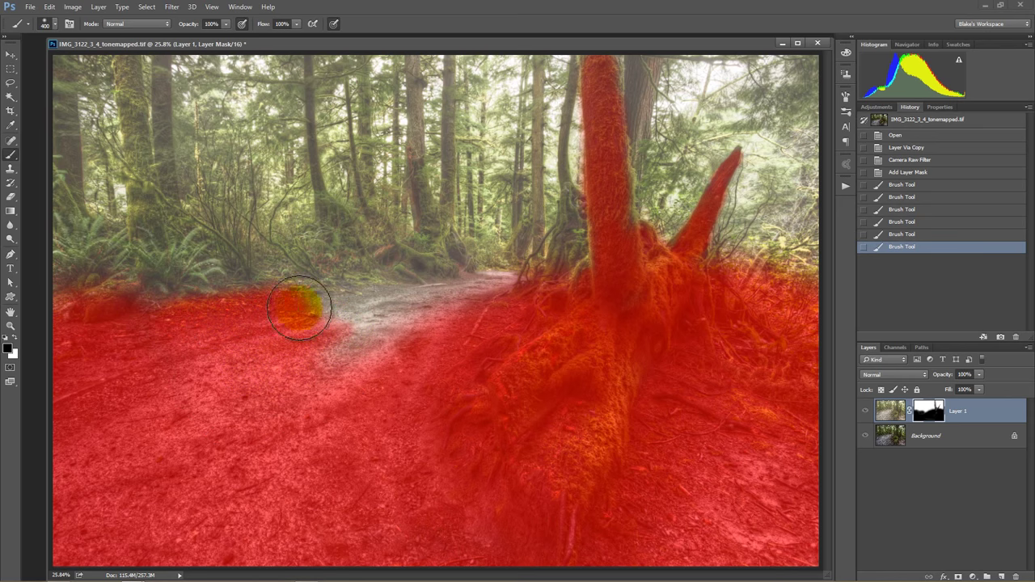
{"action": "mouse_move", "coordinate": [300, 308]}
{"action": "left_mouse_down"}
{"action": "mouse_move", "coordinate": [378, 304]}
{"action": "mouse_move", "coordinate": [312, 369]}
{"action": "mouse_move", "coordinate": [335, 369]}
{"action": "mouse_move", "coordinate": [296, 394]}
{"action": "mouse_move", "coordinate": [317, 349]}
{"action": "mouse_move", "coordinate": [354, 320]}
{"action": "mouse_move", "coordinate": [440, 301]}
{"action": "mouse_move", "coordinate": [414, 301]}
{"action": "mouse_move", "coordinate": [446, 311]}
{"action": "mouse_move", "coordinate": [496, 283]}
{"action": "mouse_move", "coordinate": [486, 275]}
{"action": "mouse_move", "coordinate": [506, 284]}
{"action": "mouse_move", "coordinate": [464, 284]}
{"action": "mouse_move", "coordinate": [515, 276]}
{"action": "mouse_move", "coordinate": [486, 288]}
{"action": "left_mouse_up"}
{"action": "key", "text": "bracketleft"}
{"action": "key", "text": "bracketleft"}
{"action": "key", "text": "bracketleft"}
{"action": "key", "text": "bracketleft"}
Hide the mask overlay and toggle Layer 1 to compare with and without haze
{"action": "key", "text": "backslash"}
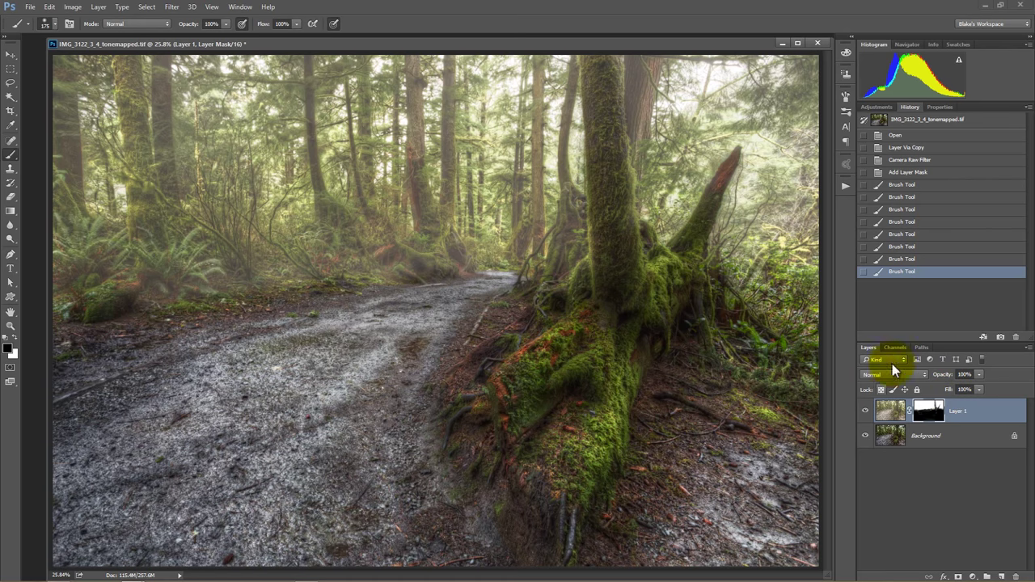
{"action": "left_click", "coordinate": [865, 413]}
{"action": "left_click", "coordinate": [866, 412]}
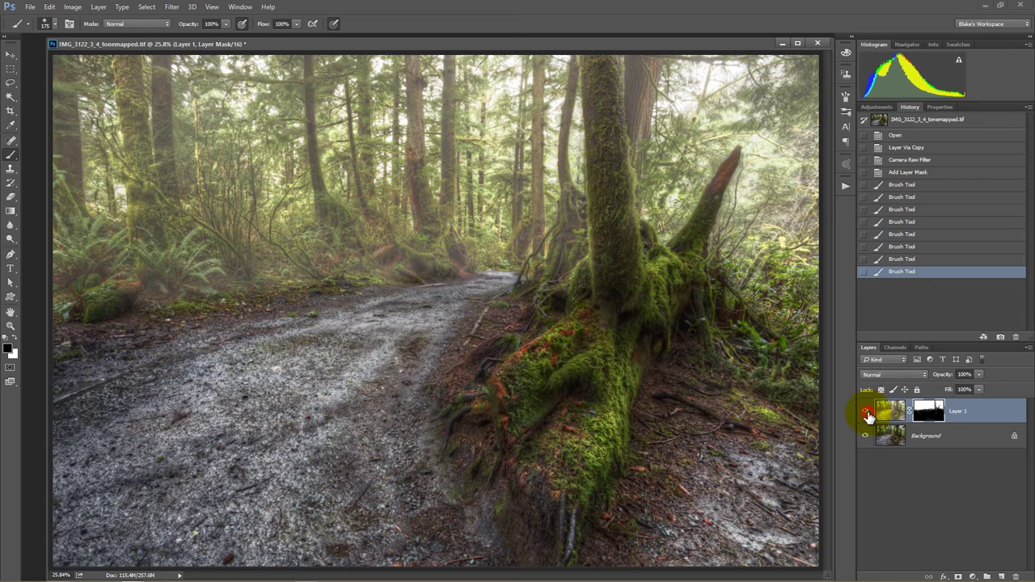
{"action": "left_click", "coordinate": [865, 412]}
{"action": "left_click", "coordinate": [865, 412]}
{"action": "left_click", "coordinate": [866, 414]}
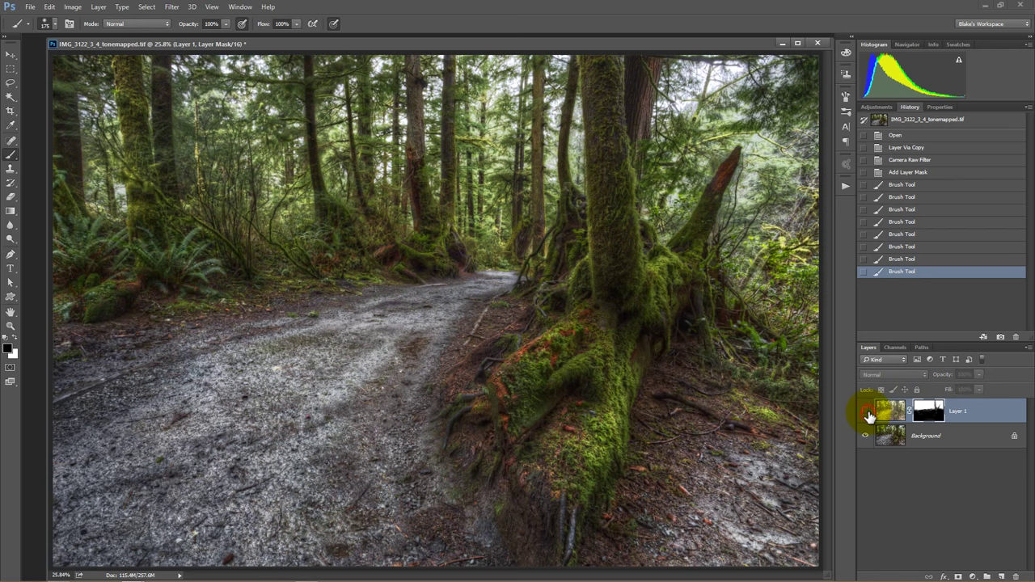
{"action": "left_click", "coordinate": [866, 413]}
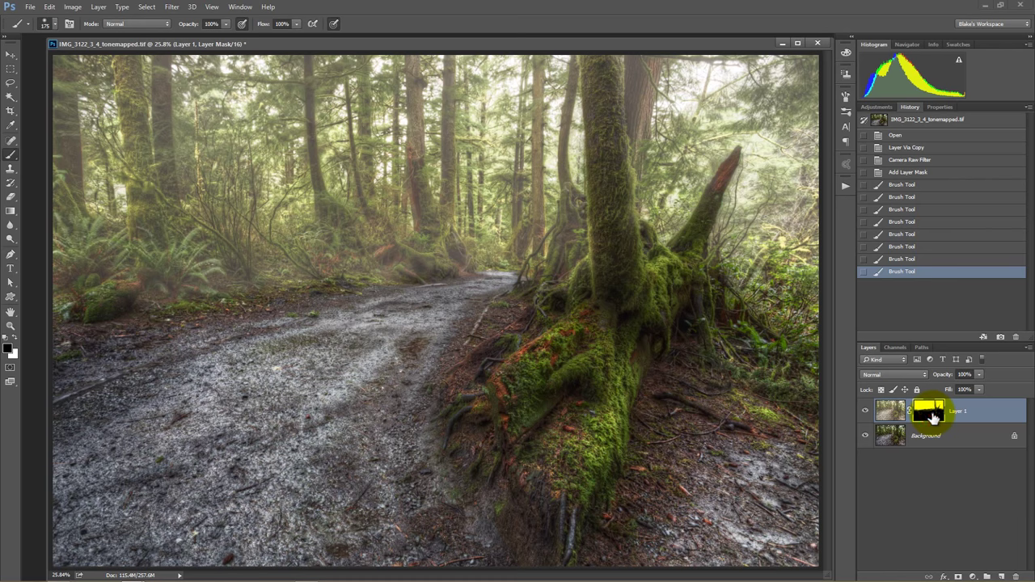
Set the layer mask's Density to 90% in Properties and compare the result
{"action": "left_click", "coordinate": [940, 107]}
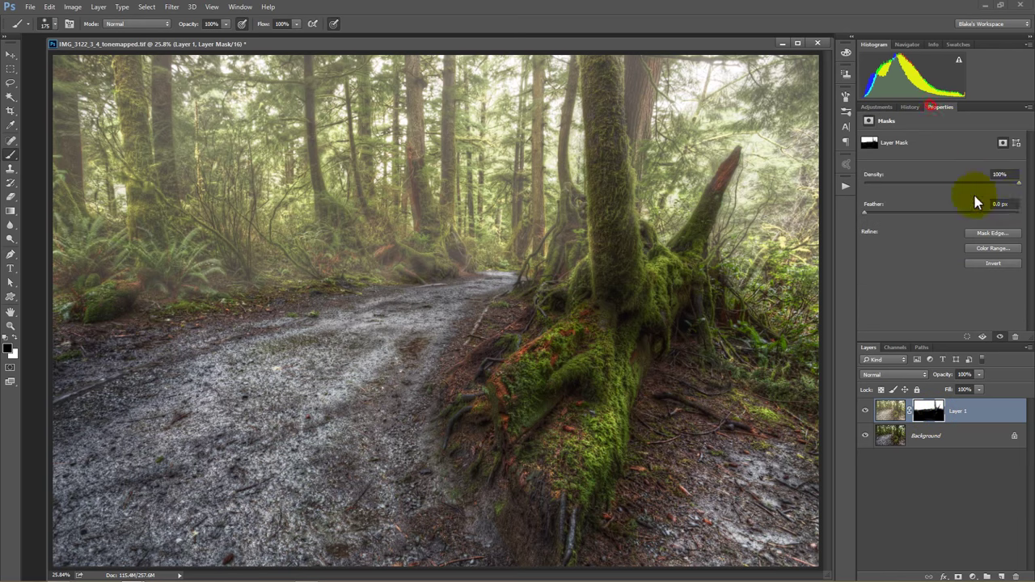
{"action": "left_click", "coordinate": [1007, 175]}
{"action": "type", "text": "90"}
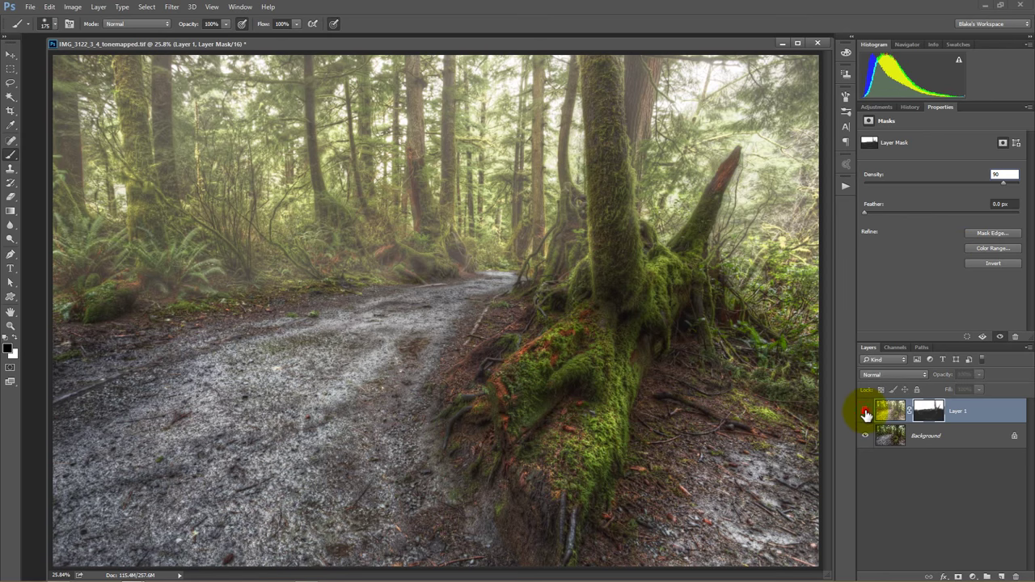
{"action": "left_click", "coordinate": [864, 411]}
{"action": "left_click", "coordinate": [865, 410]}
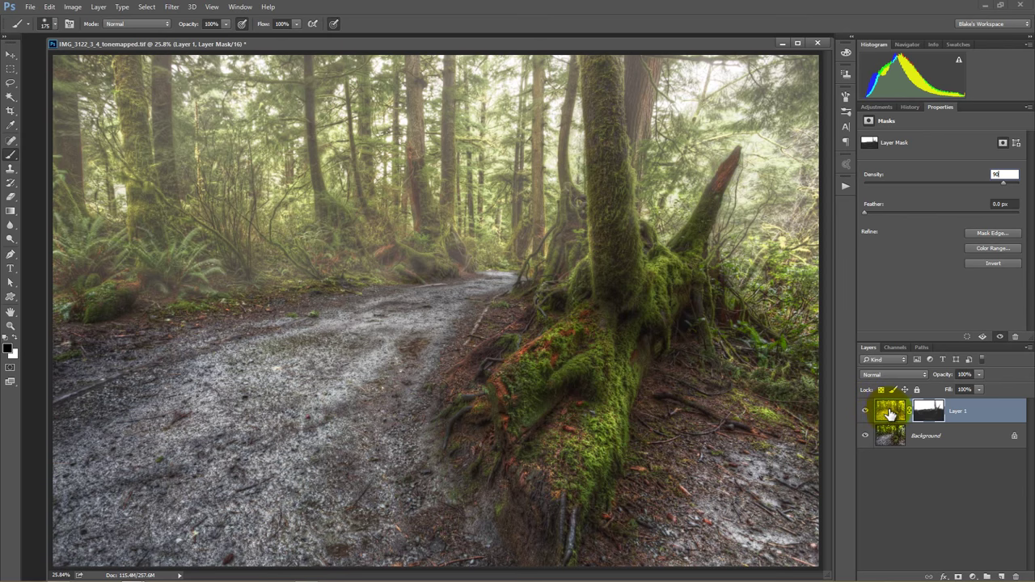
Add a Gradient Map adjustment layer using the Sepia Toned preset
{"action": "left_click", "coordinate": [972, 577]}
{"action": "left_click", "coordinate": [963, 553]}
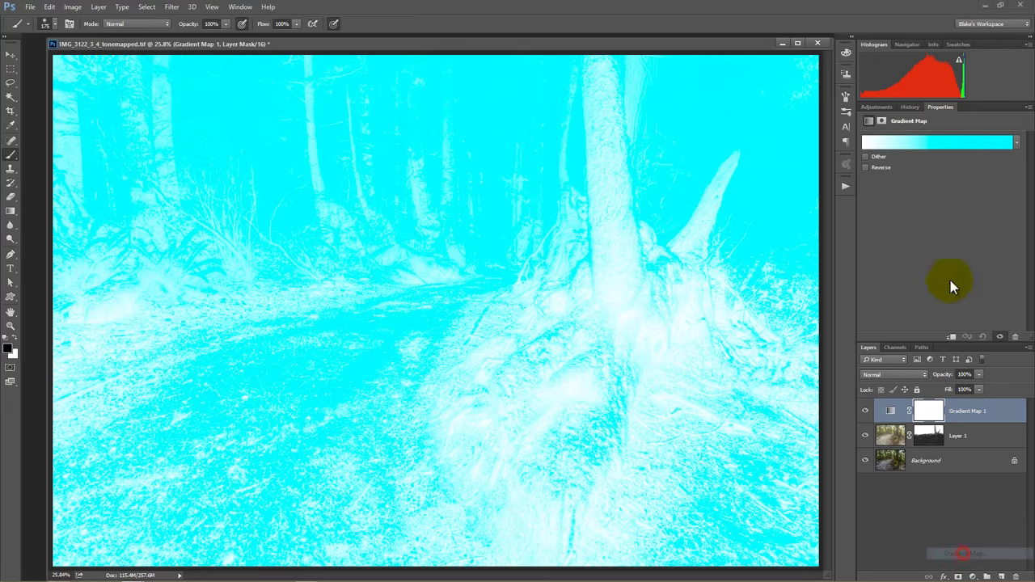
{"action": "left_click", "coordinate": [890, 144]}
{"action": "left_click", "coordinate": [878, 273]}
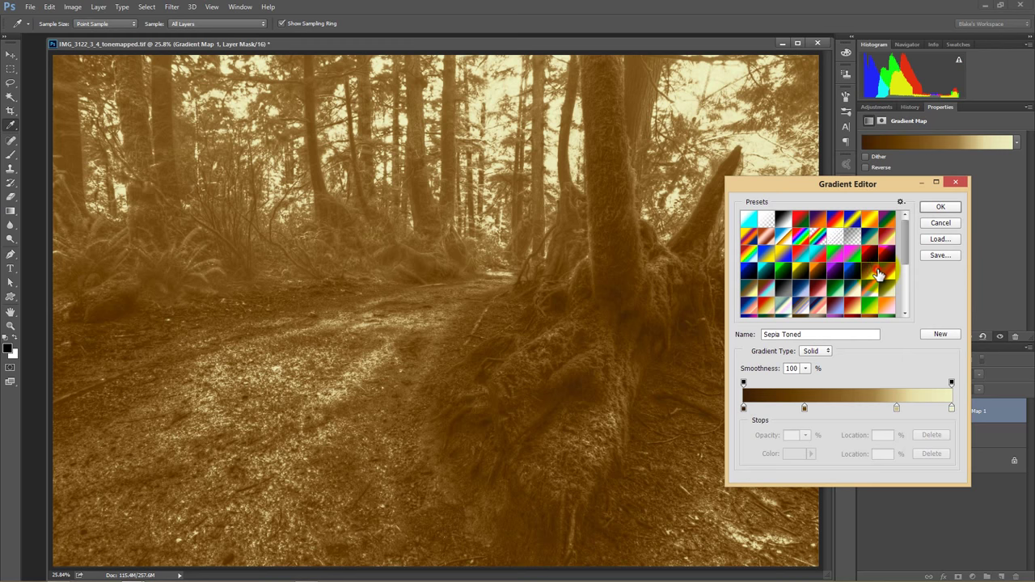
{"action": "left_click", "coordinate": [939, 207]}
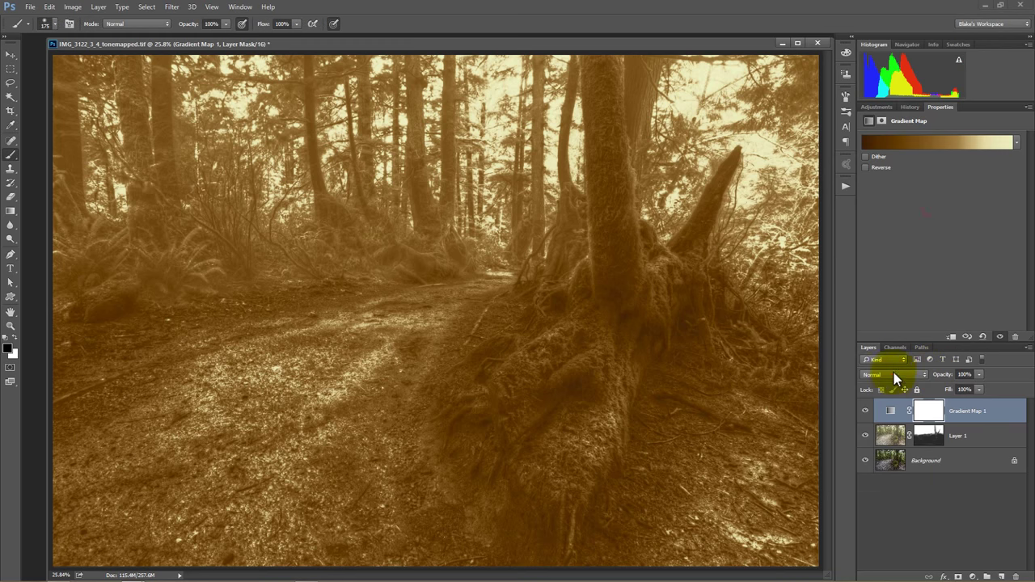
Blend the gradient map in Color mode at 17% opacity, then hide layers to compare
{"action": "left_click", "coordinate": [894, 376]}
{"action": "left_click", "coordinate": [877, 356]}
{"action": "left_click", "coordinate": [979, 374]}
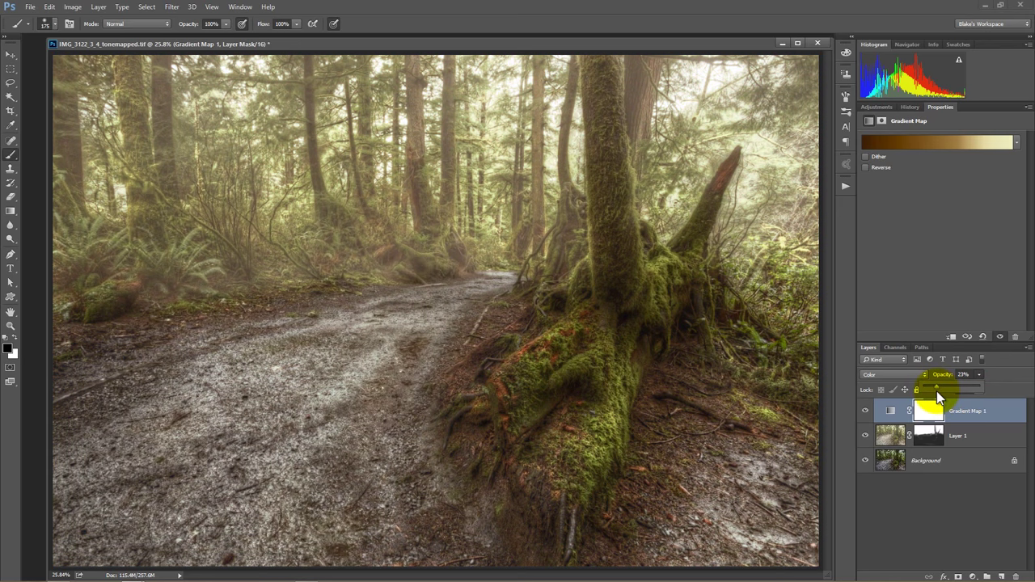
{"action": "left_click", "coordinate": [866, 411]}
{"action": "left_click", "coordinate": [866, 412]}
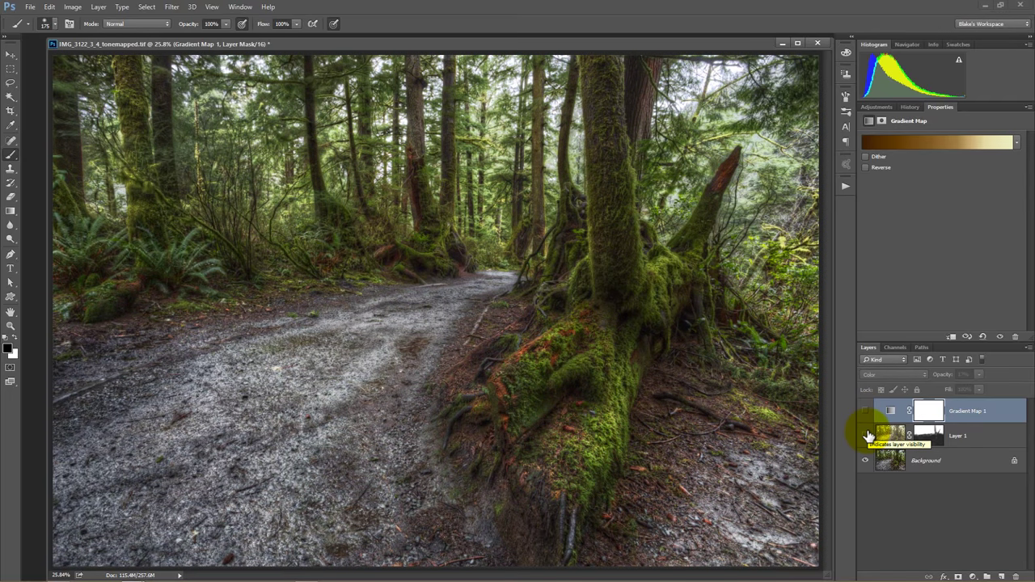
{"action": "left_click", "coordinate": [866, 436]}
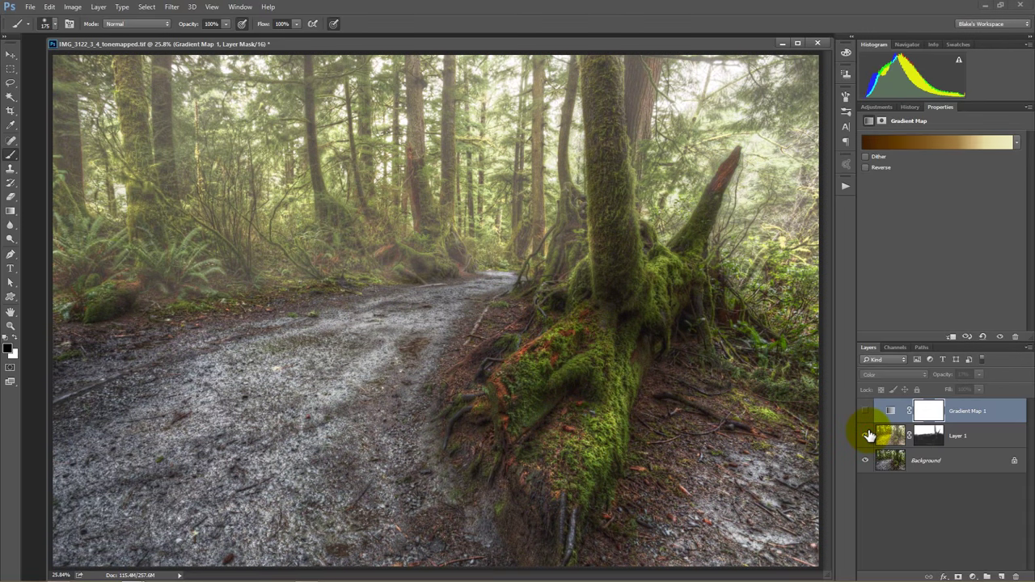